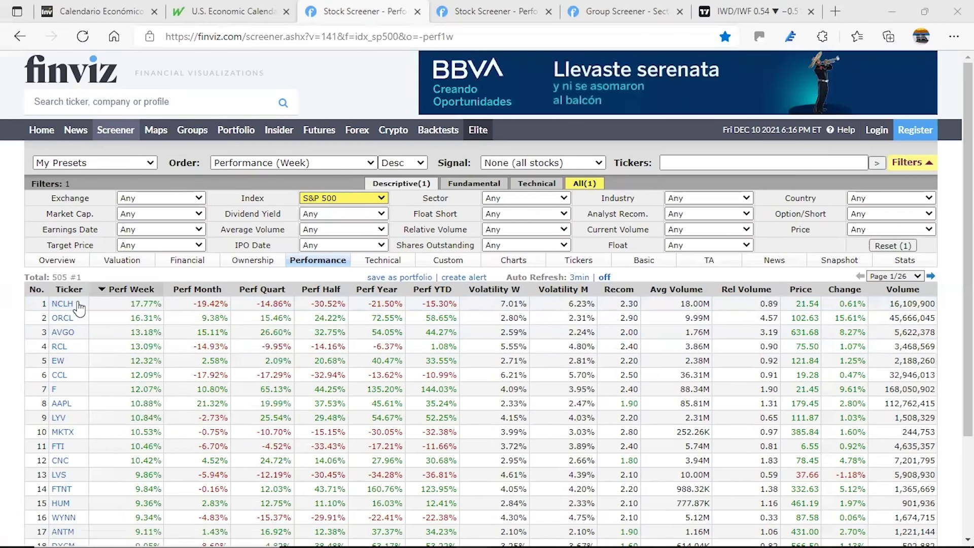
# Preview the daily charts of leading weekly S&P 500 performers, including NCLH, RCL, F, LYV and CNC, and review the rest of the ranking
pyautogui.moveTo(66, 306)
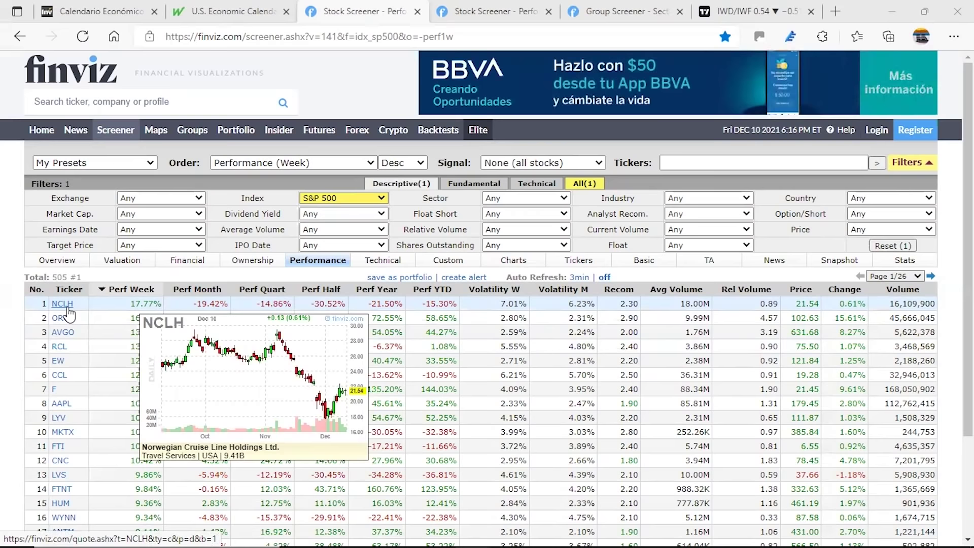
pyautogui.moveTo(67, 322)
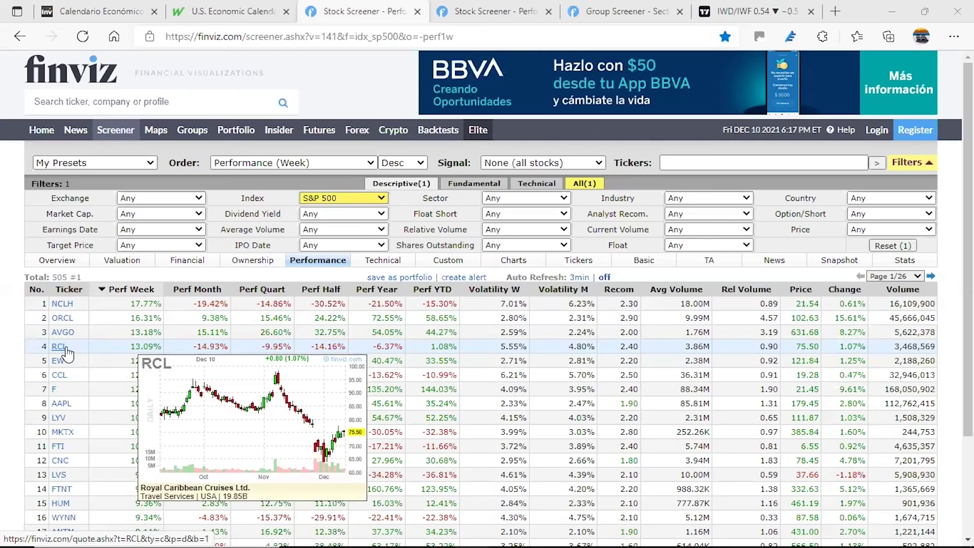
pyautogui.moveTo(66, 369)
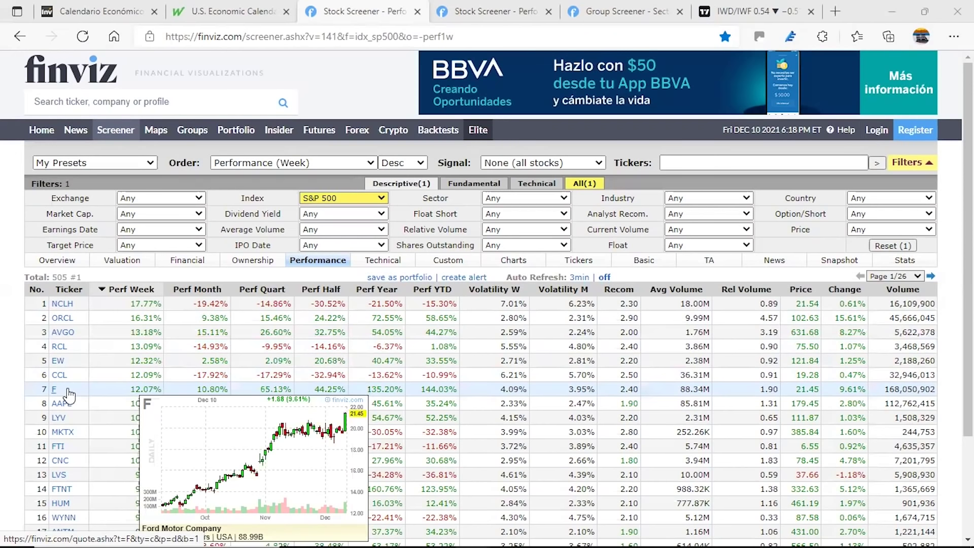
pyautogui.moveTo(72, 407)
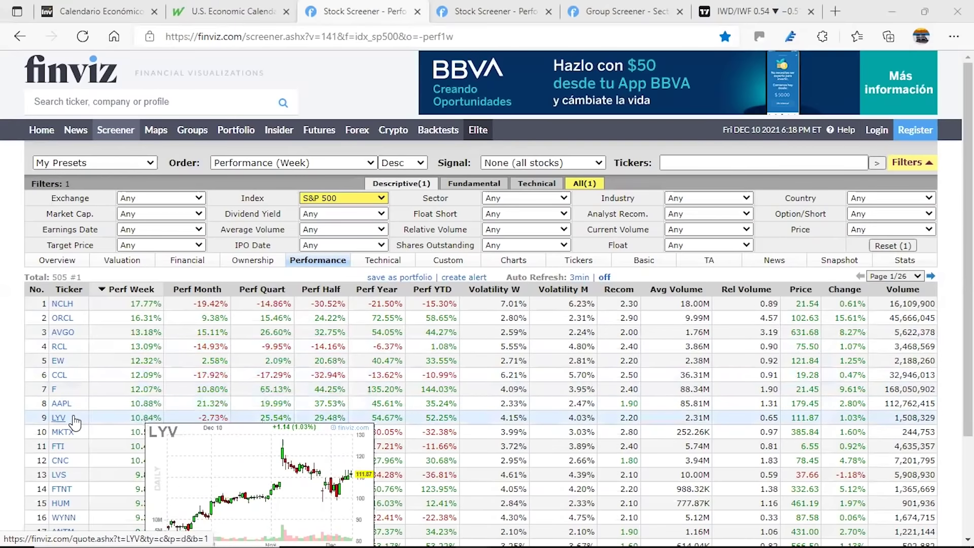
pyautogui.moveTo(78, 454)
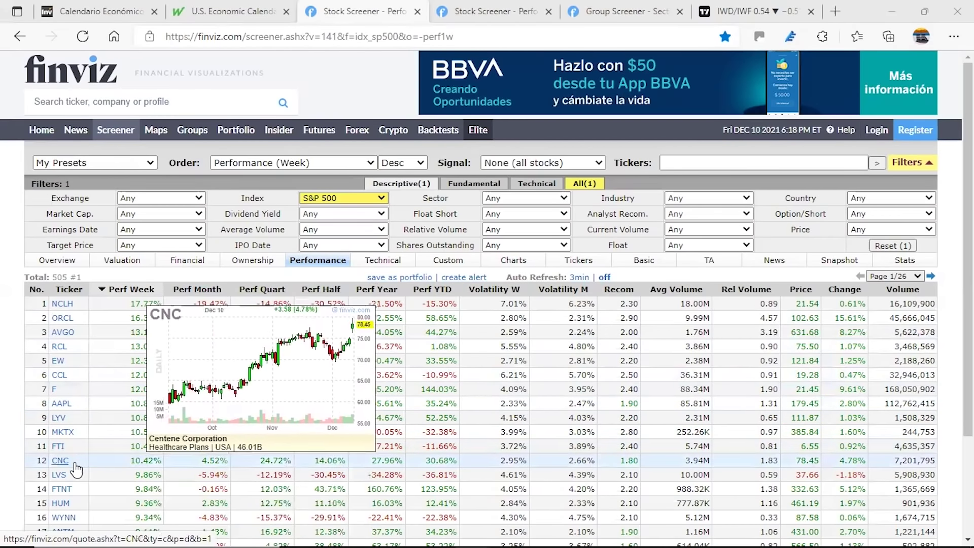
pyautogui.scroll(-2, 76, 461)
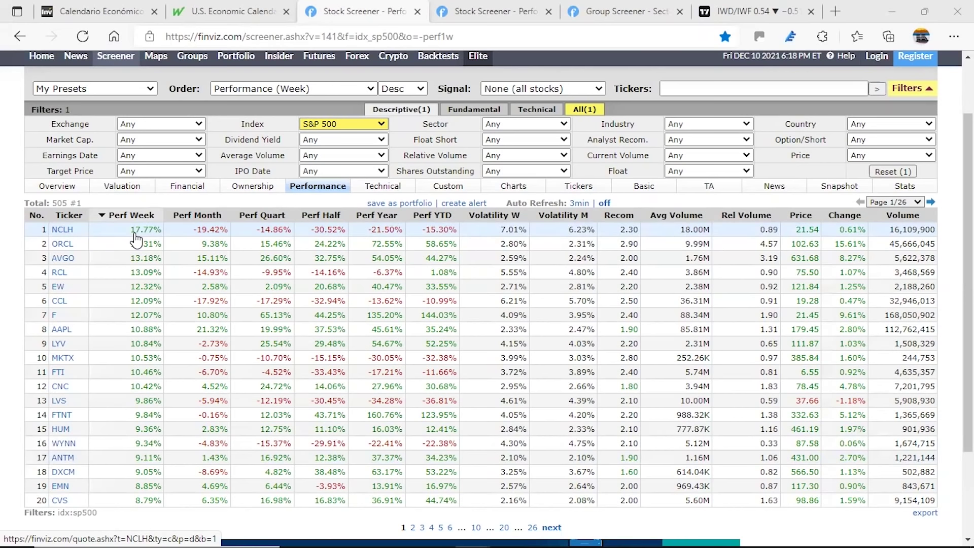
# Open the ETF screener sorted by weekly performance and preview the charts of ITB, XLI and TLT
pyautogui.click(488, 17)
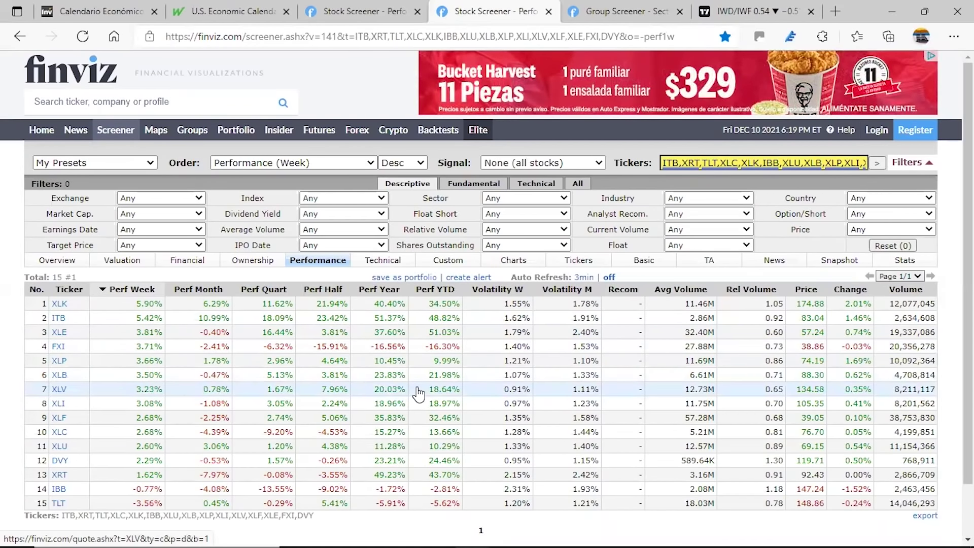
pyautogui.moveTo(76, 329)
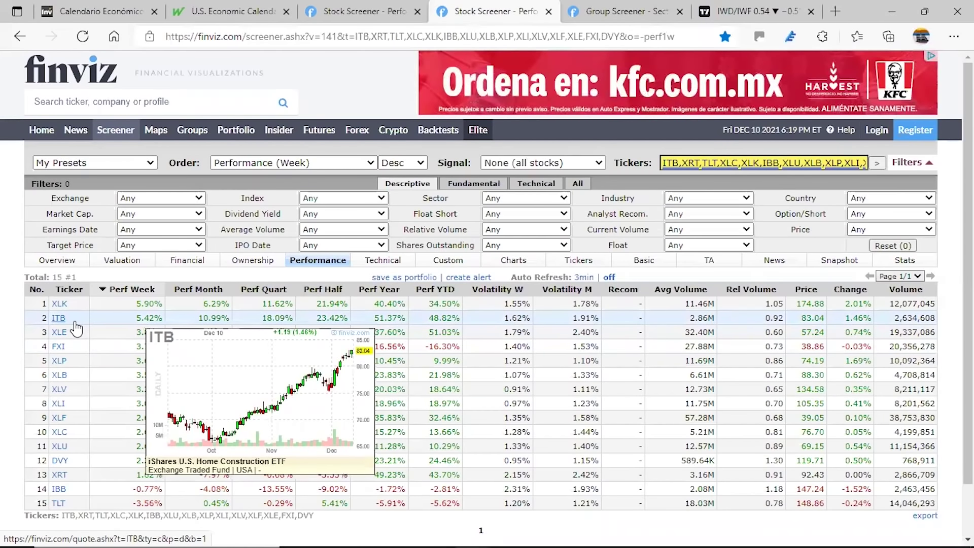
pyautogui.moveTo(70, 312)
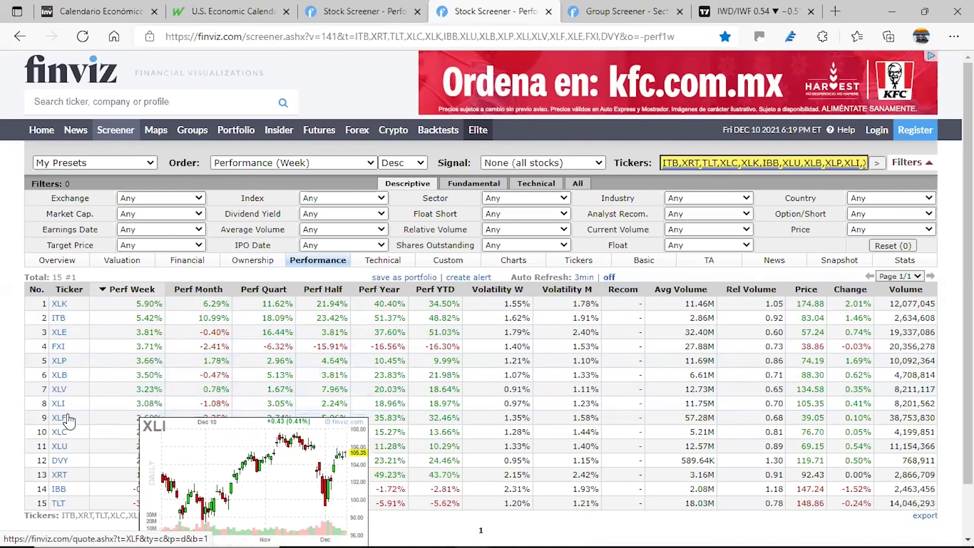
pyautogui.moveTo(69, 423)
pyautogui.moveTo(72, 377)
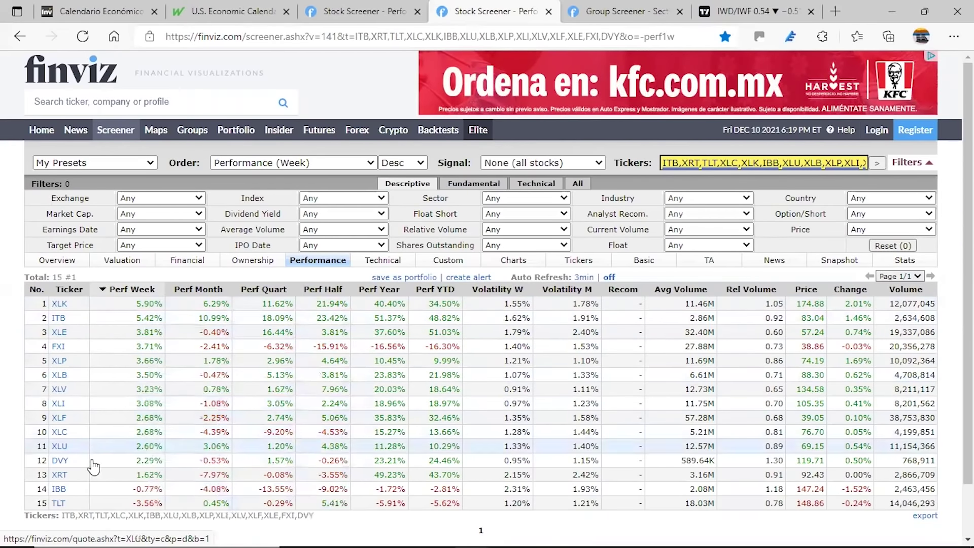
pyautogui.moveTo(60, 504)
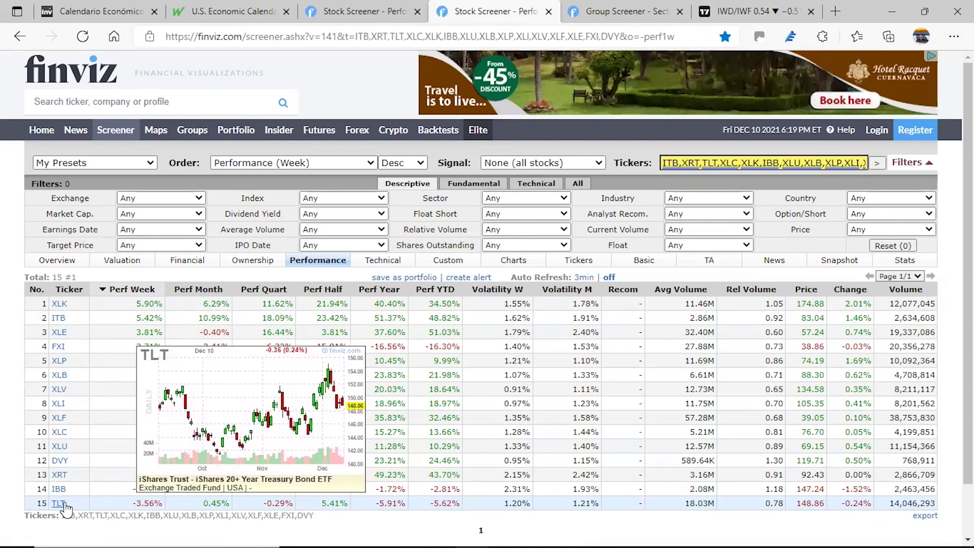
# Bring up the sector relative performance bar charts and close the two economic calendar pages and the two stock screener pages
pyautogui.click(607, 11)
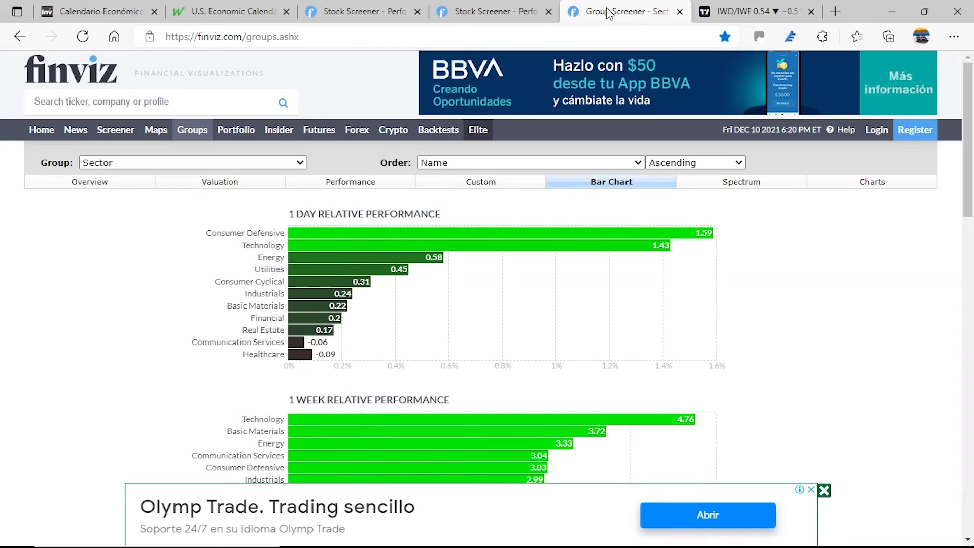
pyautogui.click(824, 490)
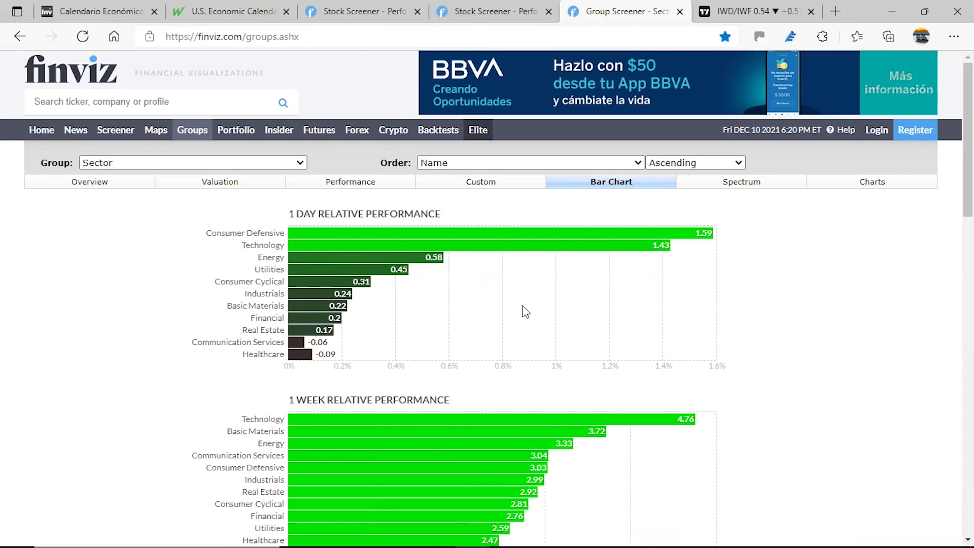
pyautogui.click(154, 11)
pyautogui.click(154, 11)
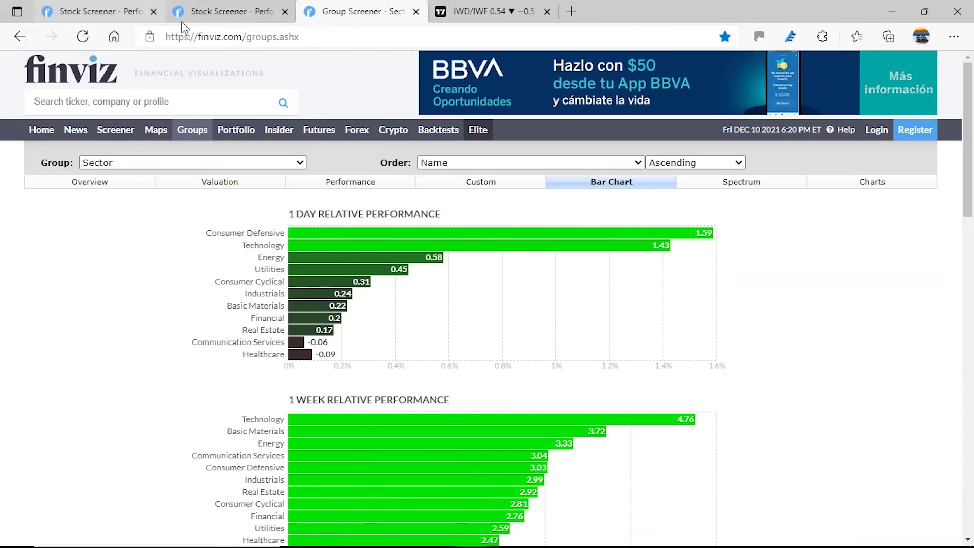
pyautogui.click(153, 11)
pyautogui.click(154, 10)
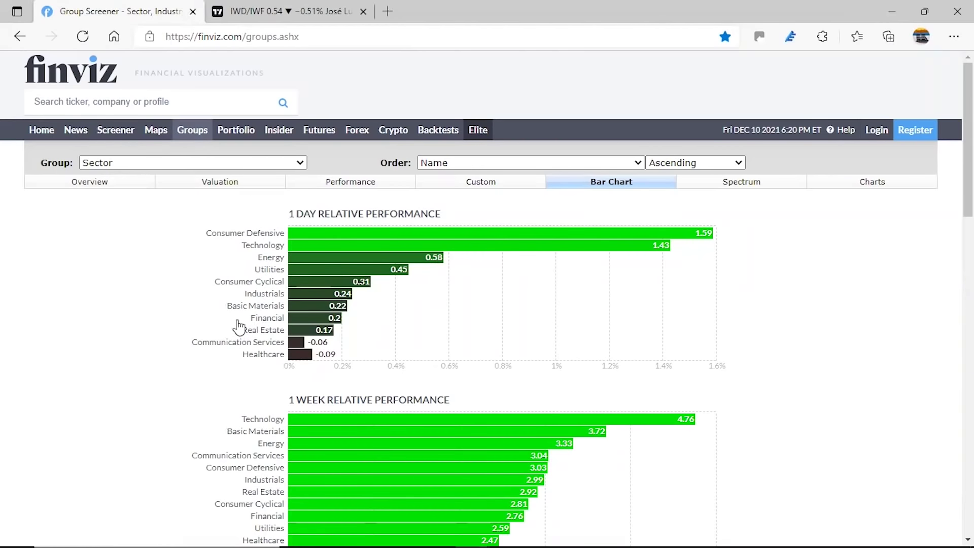
# Open the S&P 500 map, dismissing the ads, and inspect the AMZN tile in the Internet Retail group
pyautogui.click(157, 132)
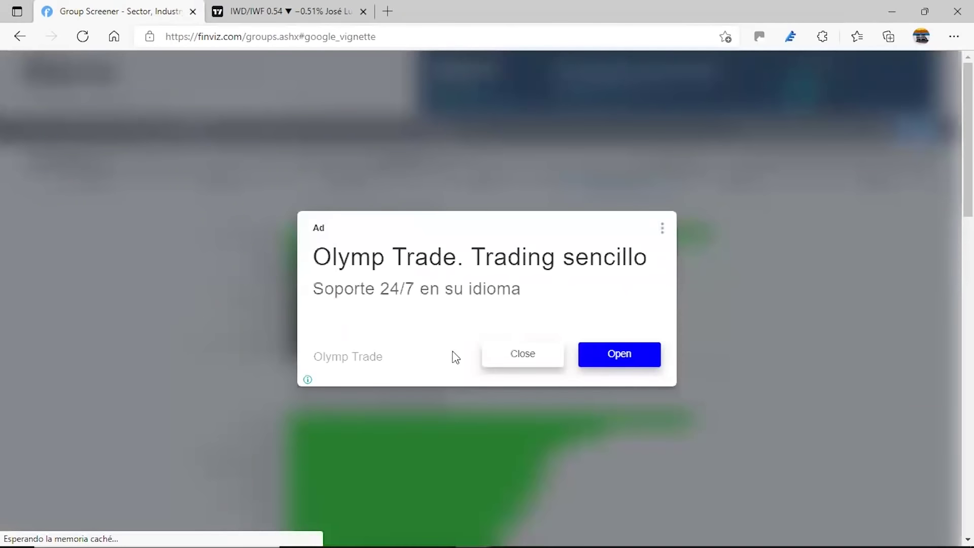
pyautogui.click(523, 355)
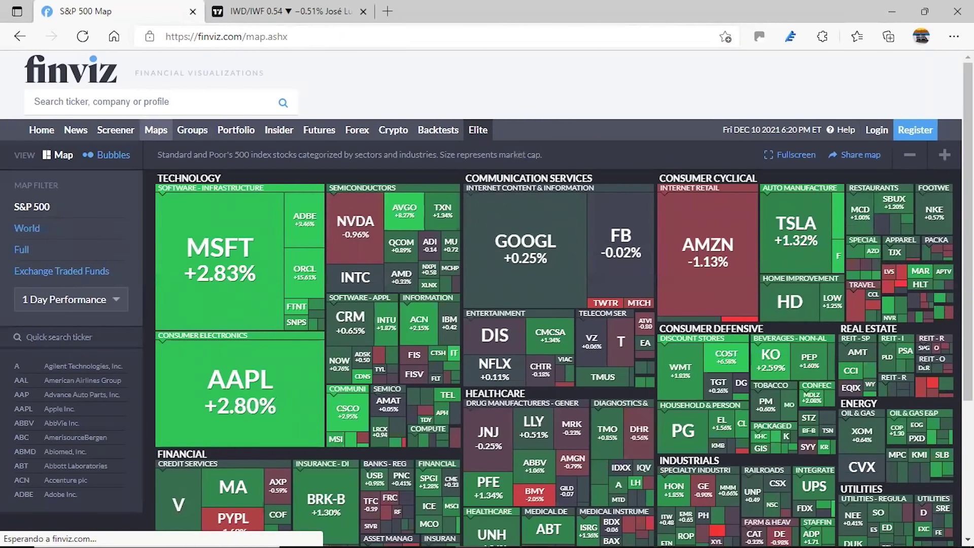
pyautogui.scroll(-2, 487, 300)
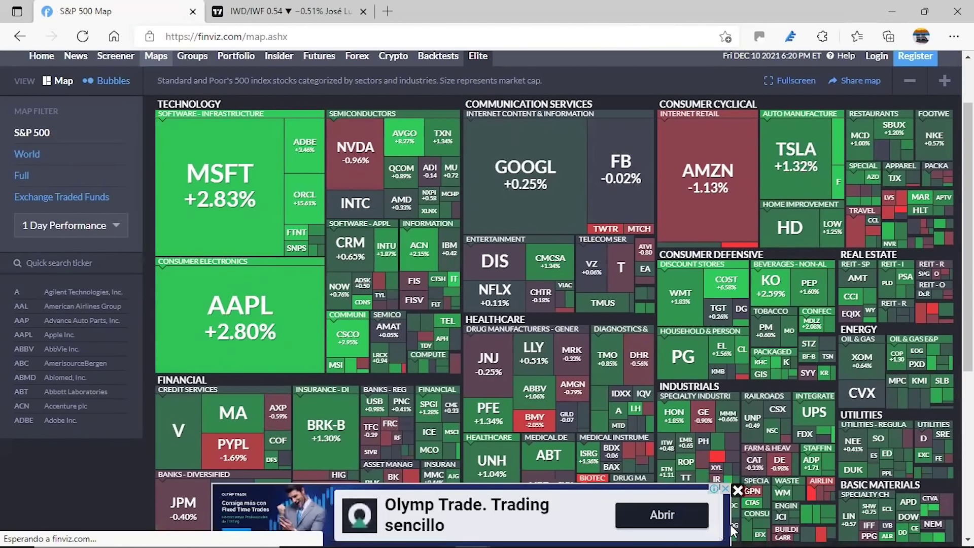
pyautogui.click(726, 490)
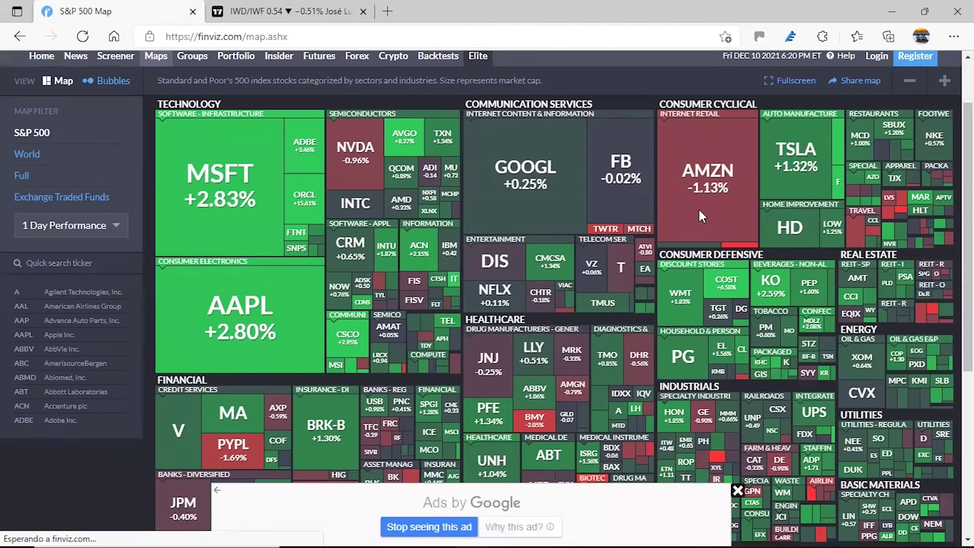
pyautogui.moveTo(700, 201)
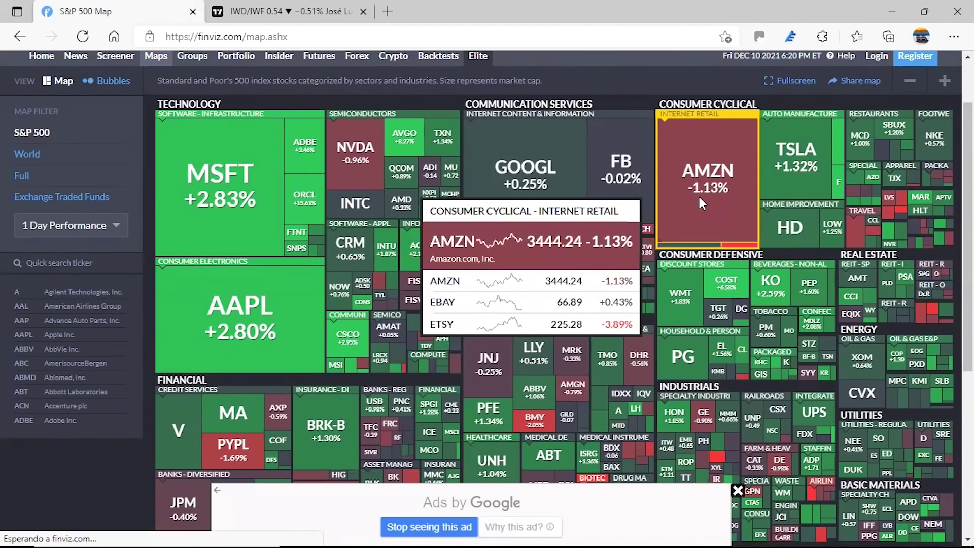
# Close the S&P 500 map page and examine the recent price action on the TradingView IWD/IWF daily chart
pyautogui.click(193, 12)
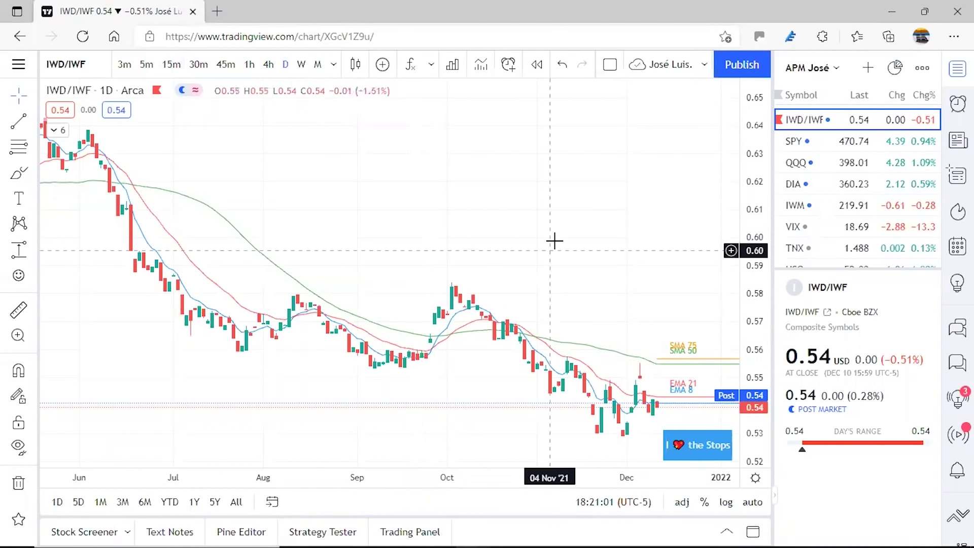
pyautogui.moveTo(556, 235); pyautogui.dragTo(547, 202)
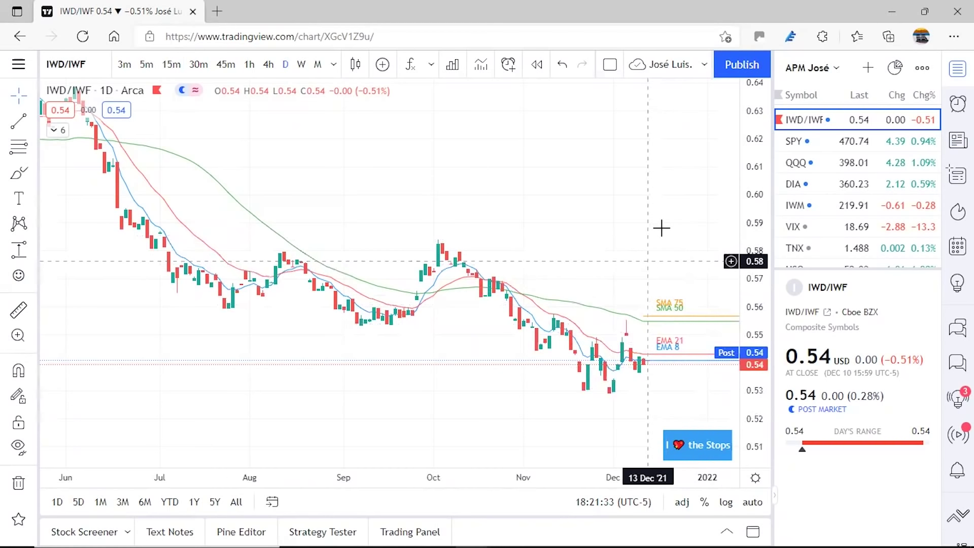
# On the SPY chart, hide the first CDI Medias Móviles & ATH indicator and show the 10-period MA instead
pyautogui.click(854, 146)
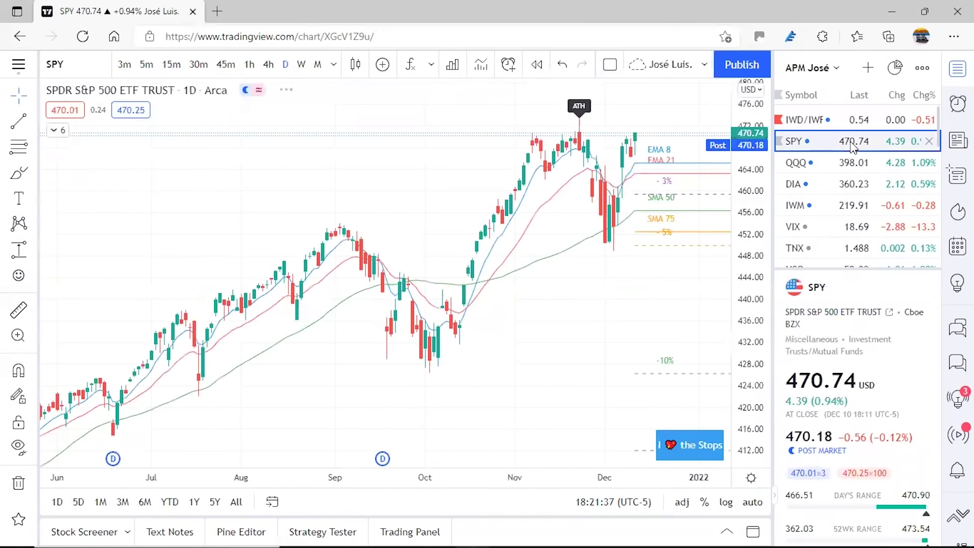
pyautogui.click(54, 131)
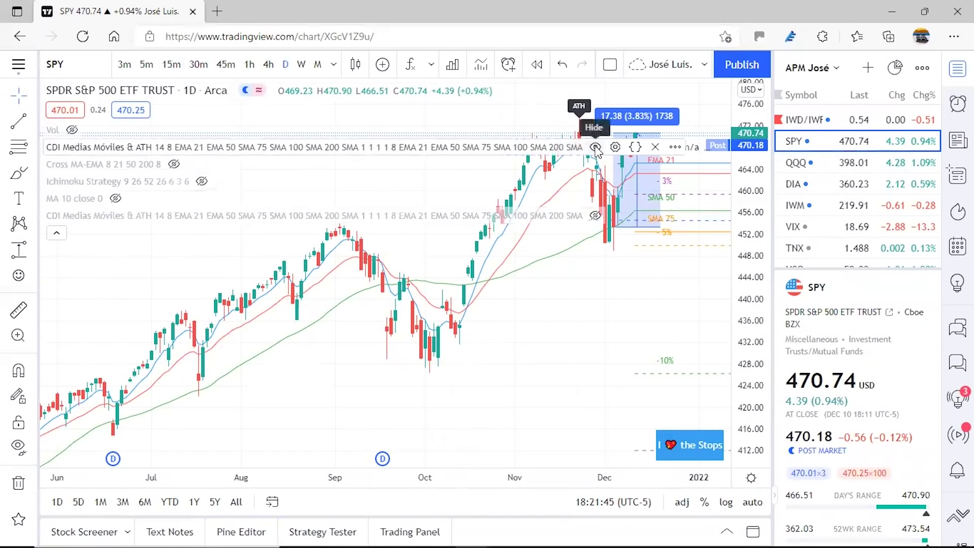
pyautogui.click(596, 147)
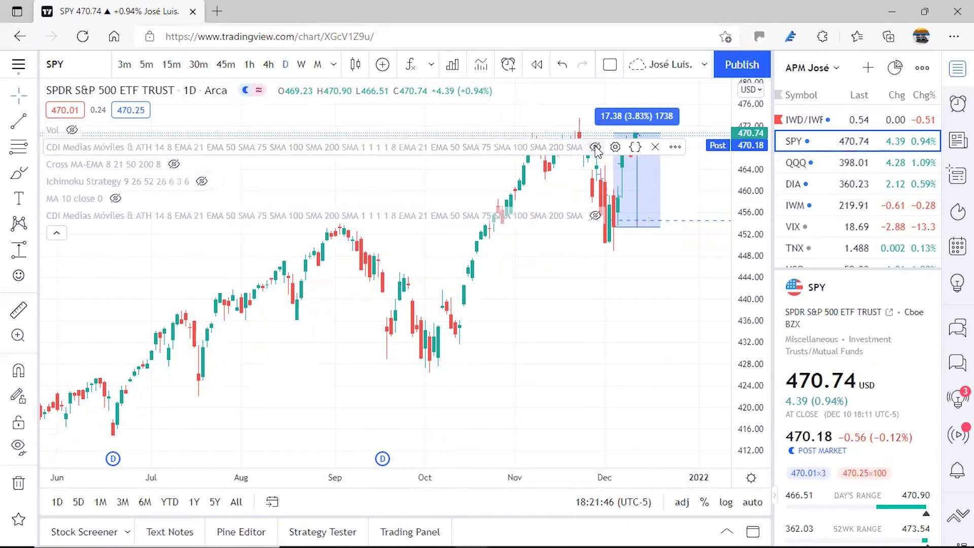
pyautogui.click(115, 199)
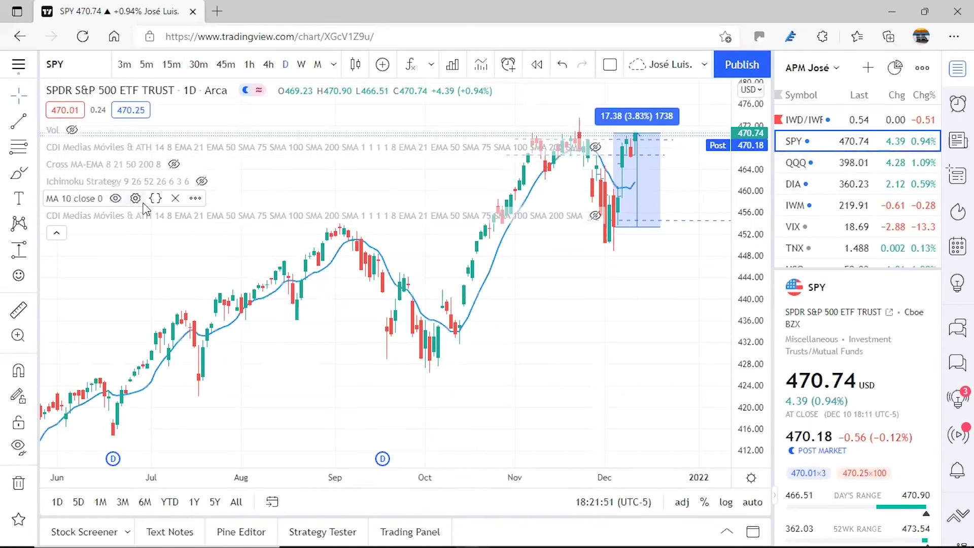
# Switch the SPY chart to the weekly timeframe and reset the chart view
pyautogui.click(301, 66)
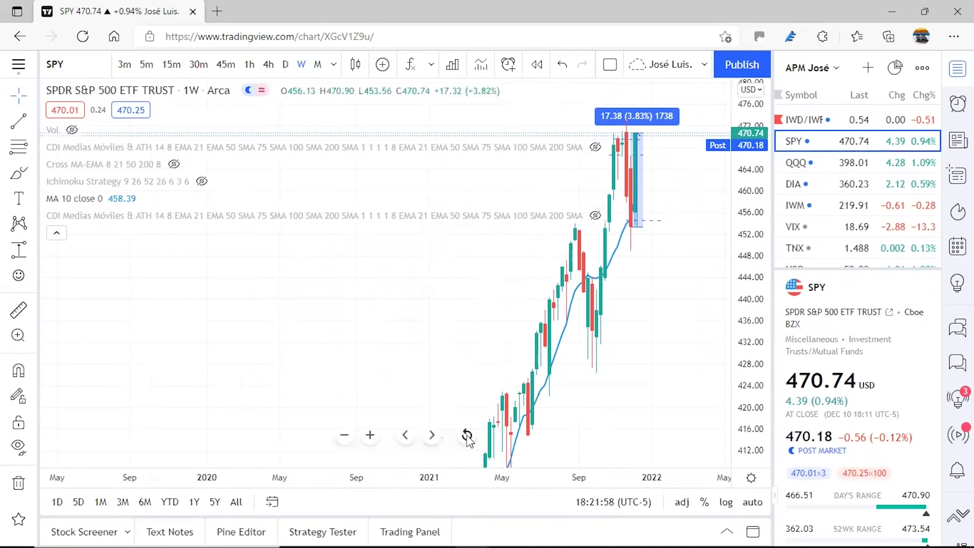
pyautogui.click(467, 435)
pyautogui.moveTo(611, 308); pyautogui.dragTo(576, 333)
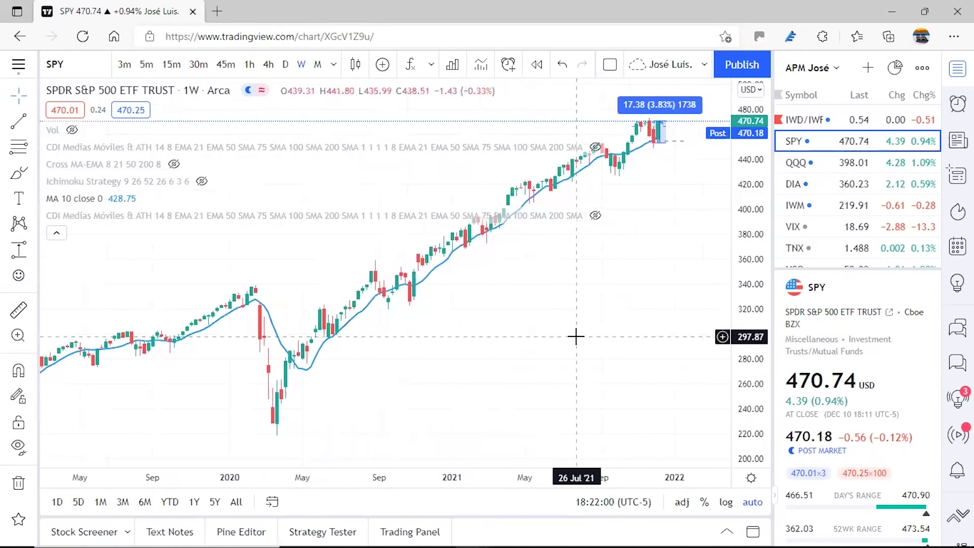
# Delete the price range measurement over the latest weekly SPY candles and collapse the indicator list
pyautogui.click(664, 147)
pyautogui.click(664, 148)
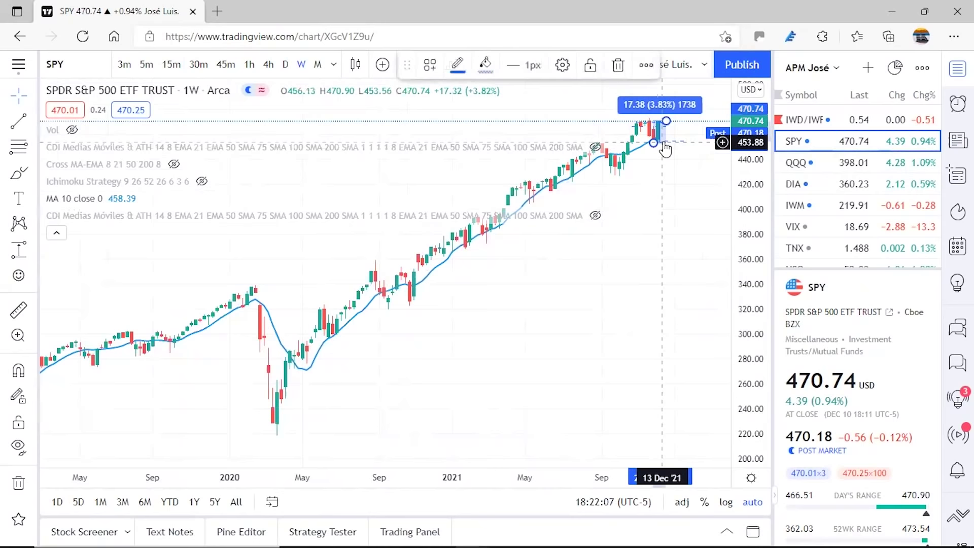
pyautogui.press('Delete')
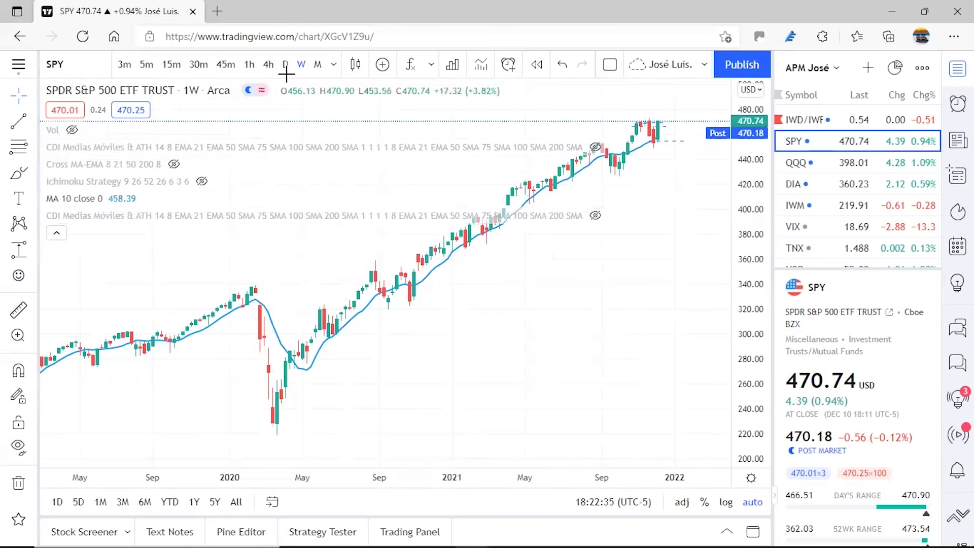
pyautogui.click(57, 233)
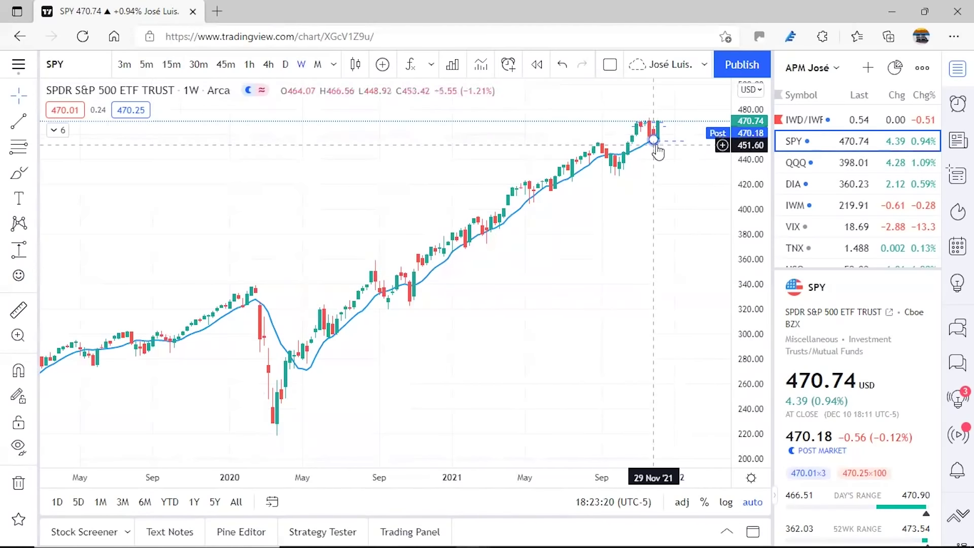
# Delete the price range measurements over the latest candles on the weekly QQQ and DIA charts
pyautogui.click(855, 168)
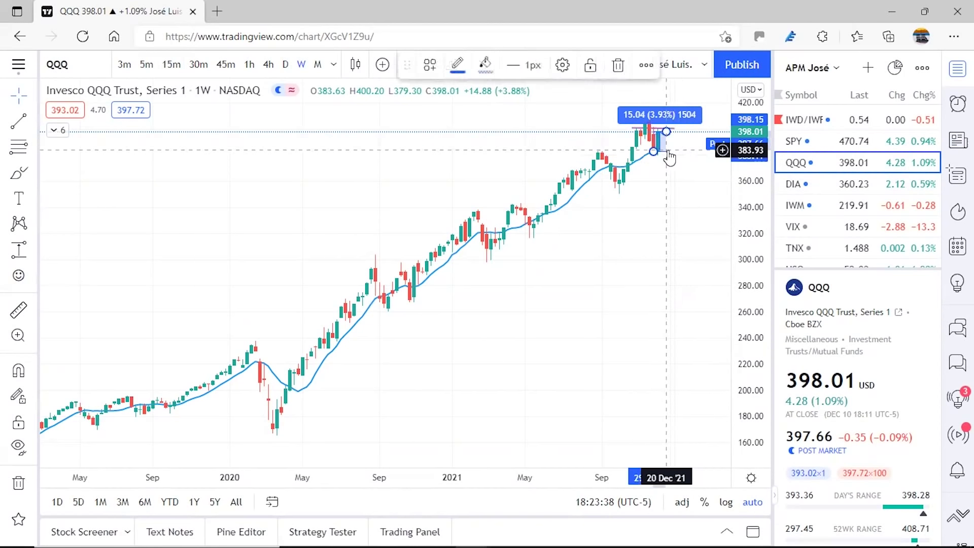
pyautogui.click(667, 151)
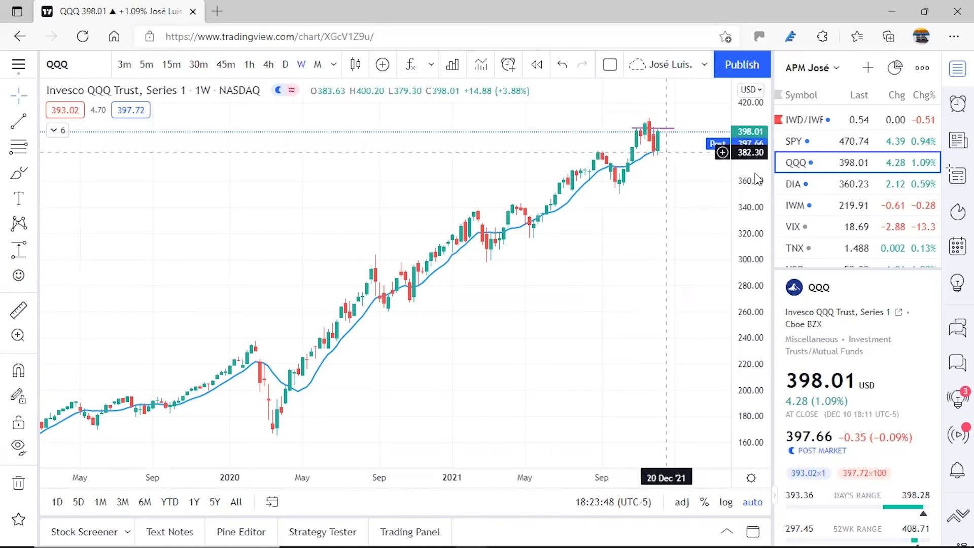
pyautogui.click(857, 188)
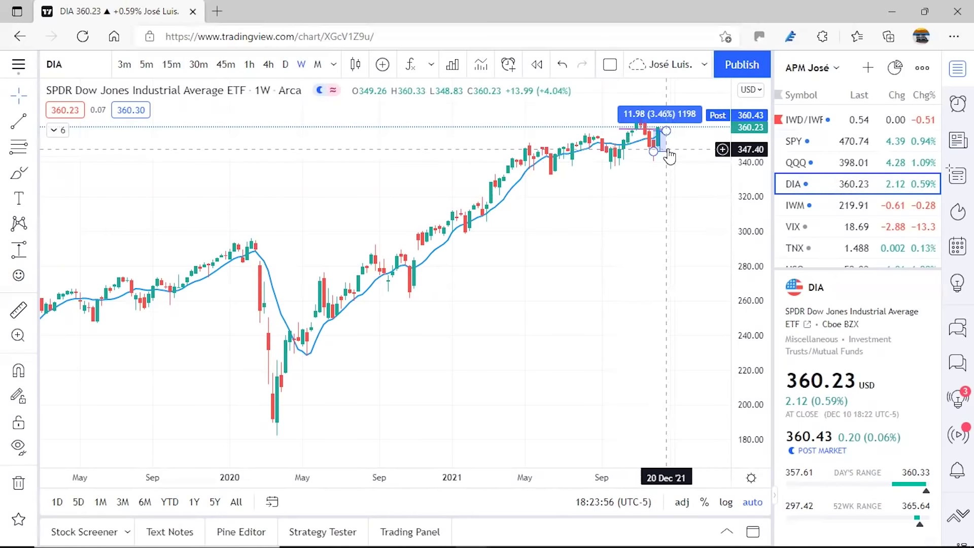
pyautogui.click(670, 156)
pyautogui.press('Delete')
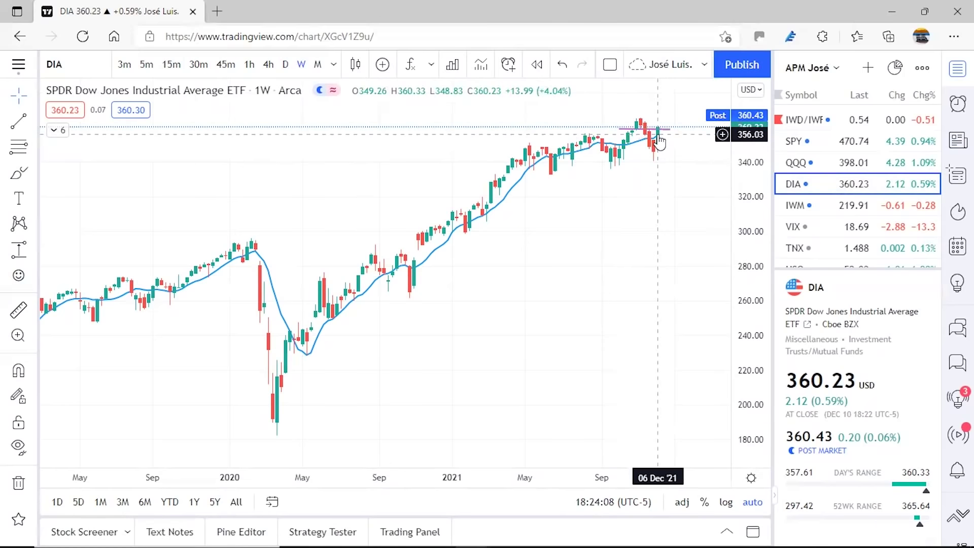
# Delete the price range measurement over the latest candles on the weekly IWM chart
pyautogui.click(659, 132)
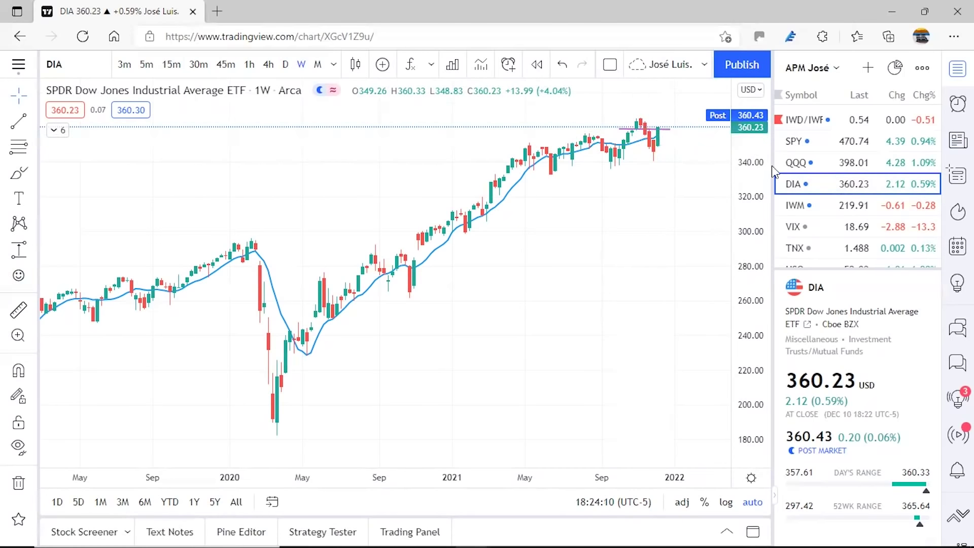
pyautogui.click(853, 209)
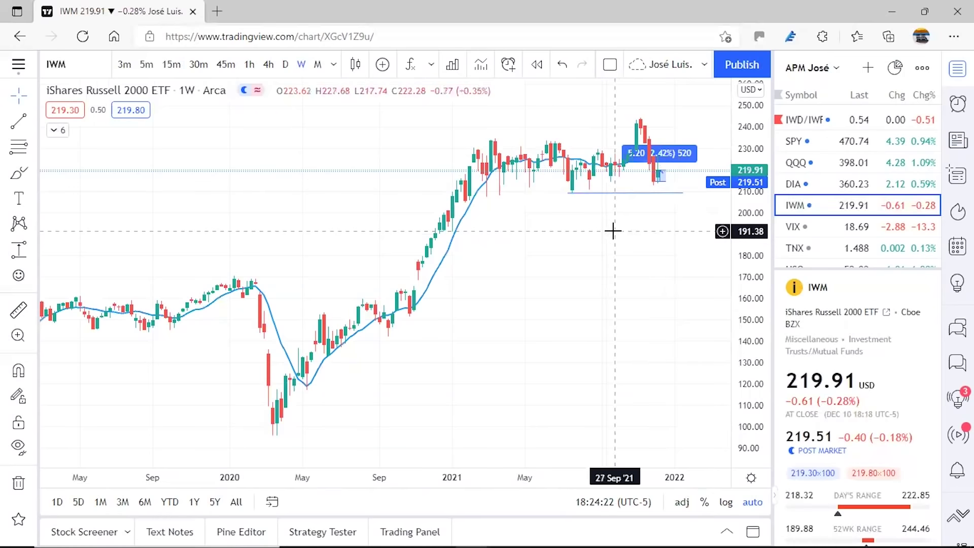
pyautogui.click(662, 182)
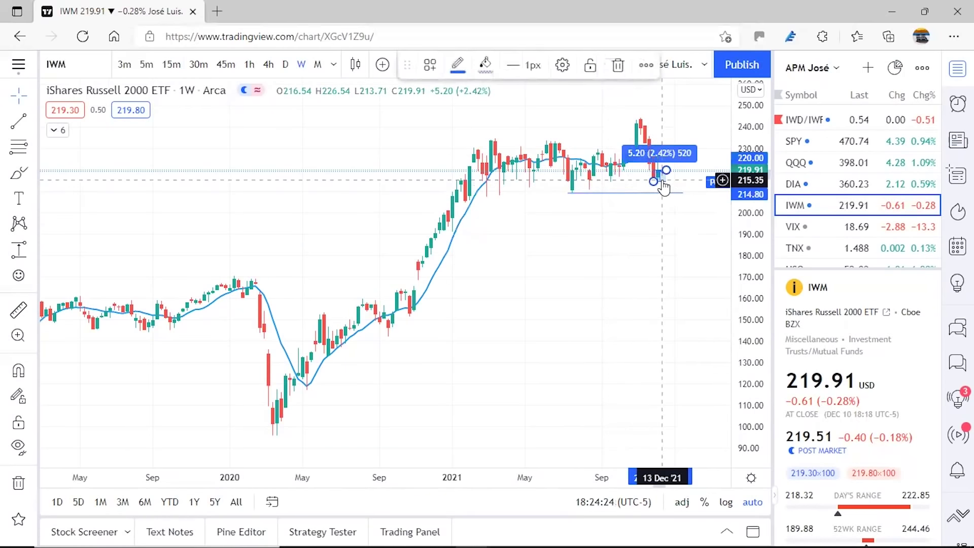
pyautogui.press('Delete')
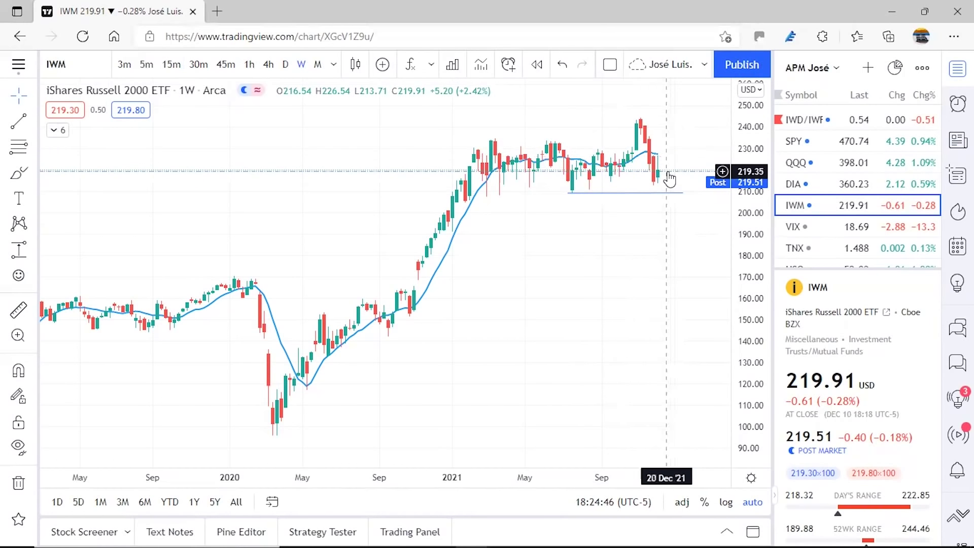
# On the daily SPY chart, hide the 10-period MA and show the first CDI Medias Móviles & ATH indicator instead
pyautogui.click(849, 145)
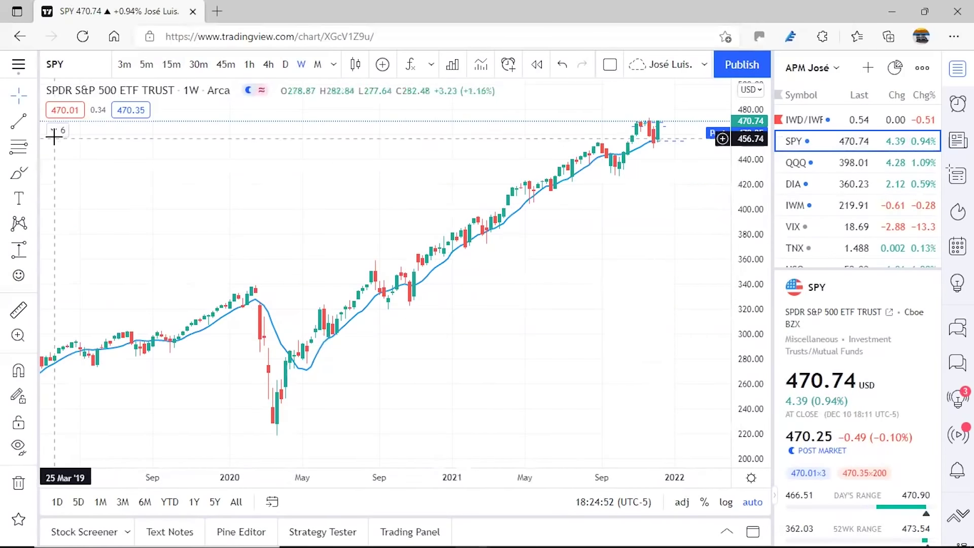
pyautogui.click(286, 65)
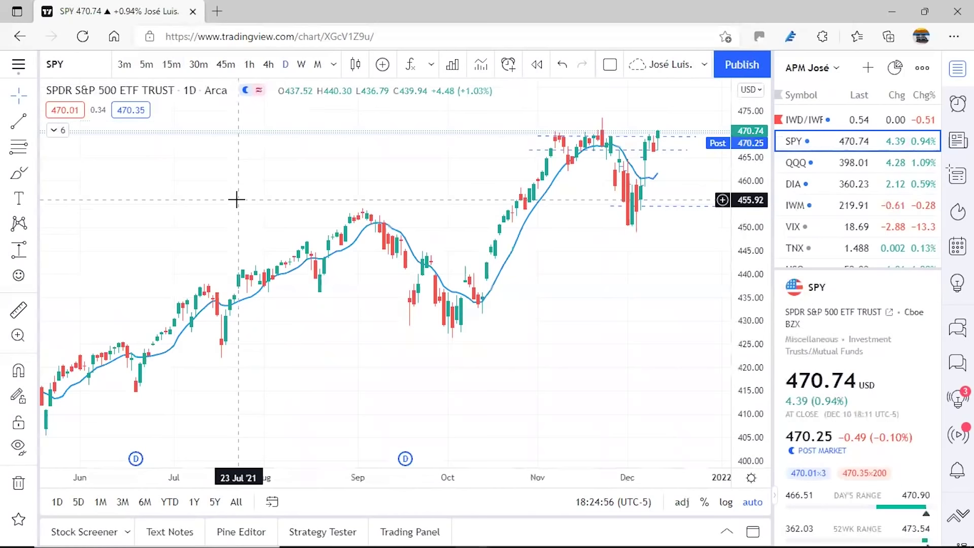
pyautogui.click(54, 131)
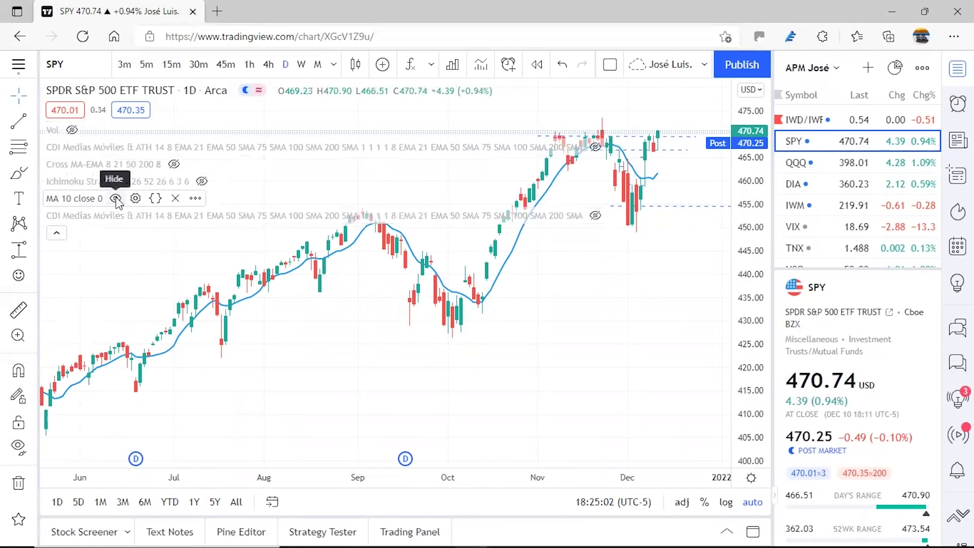
pyautogui.click(116, 198)
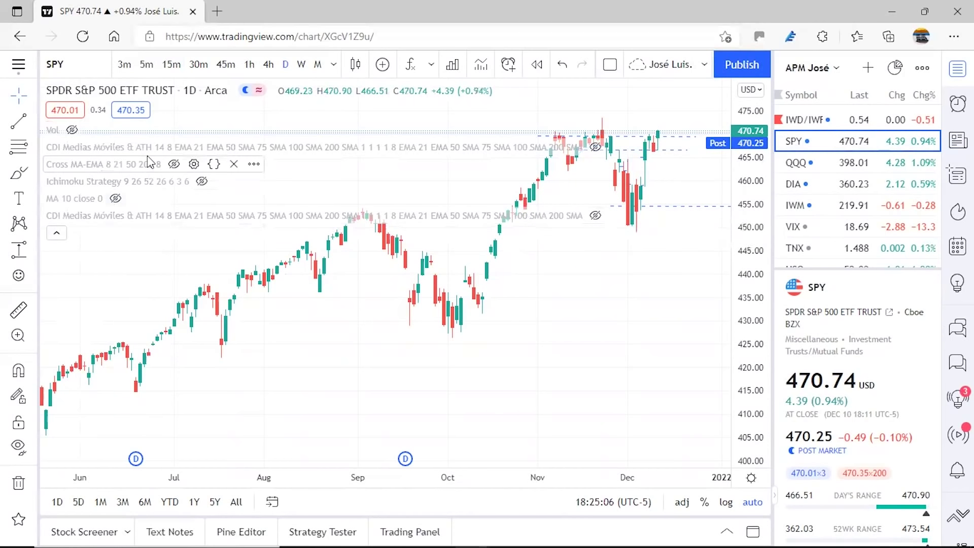
pyautogui.click(599, 149)
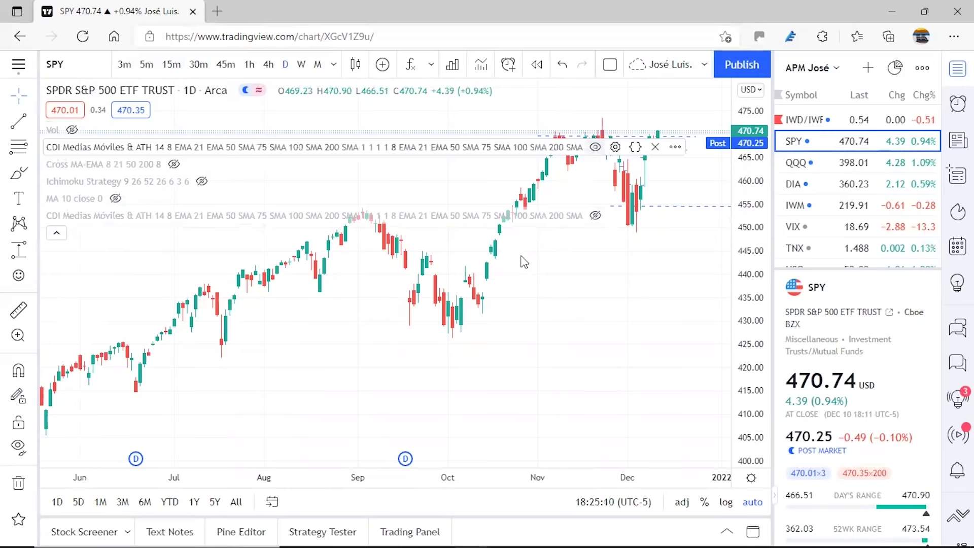
pyautogui.click(57, 235)
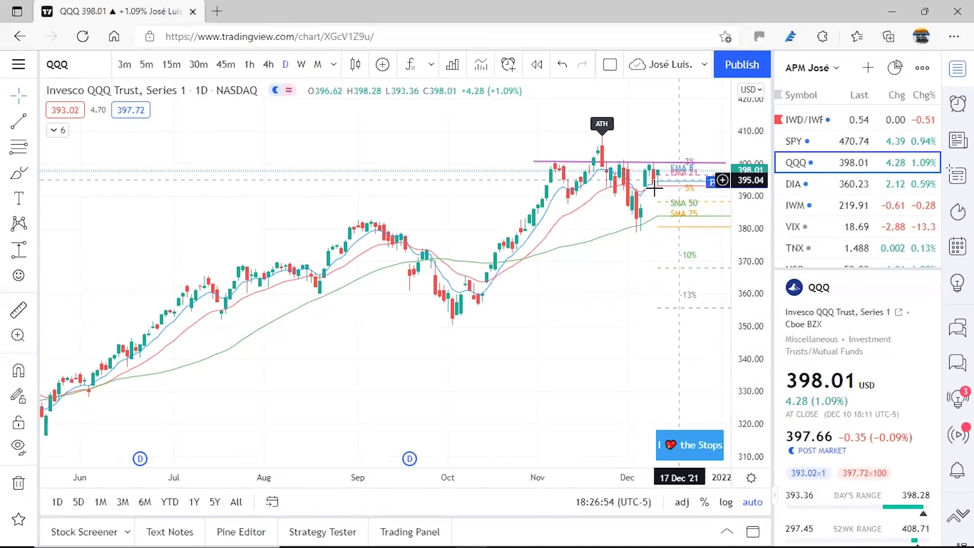
# Examine the latest candles on the daily DIA and IWM charts against the moving averages and the percentage levels below the ATH
pyautogui.click(861, 187)
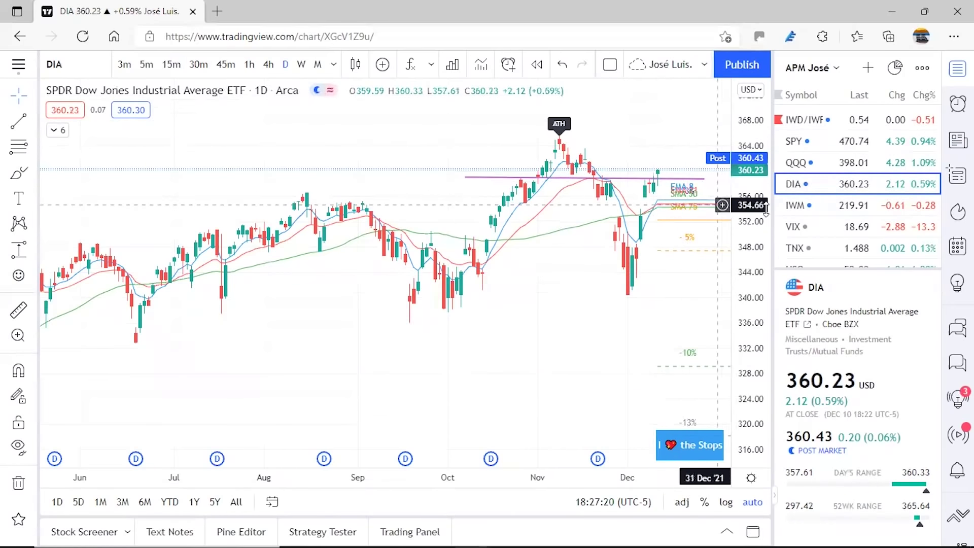
pyautogui.click(854, 212)
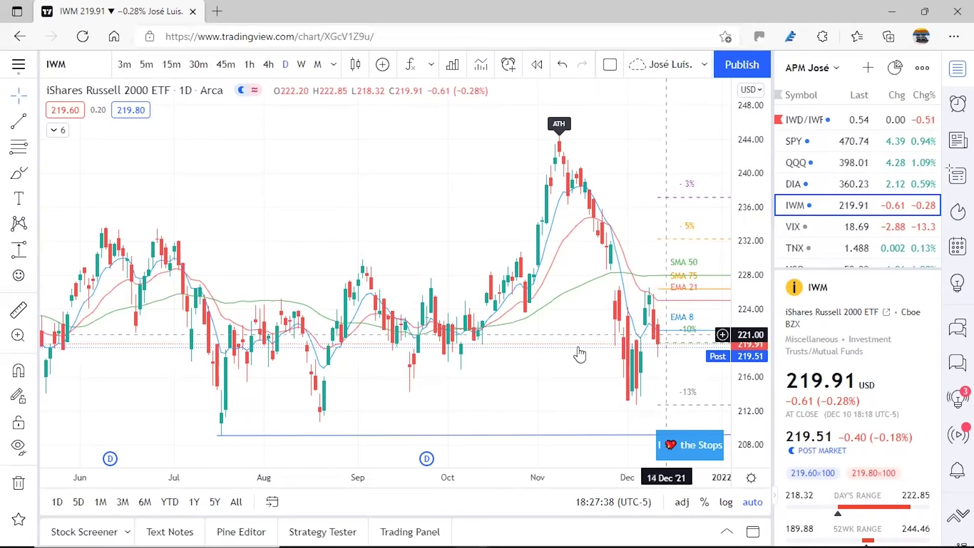
pyautogui.moveTo(565, 363); pyautogui.dragTo(553, 363)
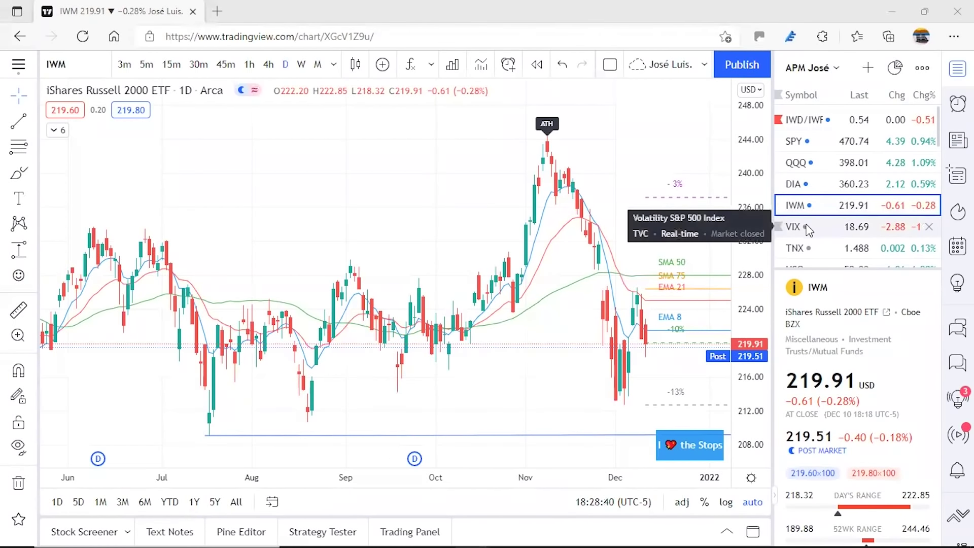
# Examine the daily VIX chart's latest candles against its moving averages and the long descending dashed trendline
pyautogui.click(859, 233)
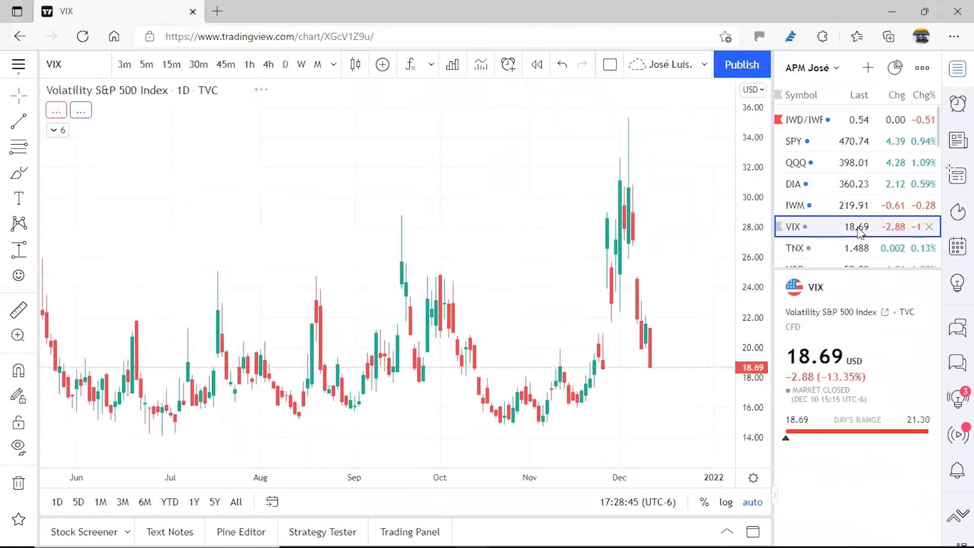
pyautogui.moveTo(749, 335); pyautogui.dragTo(698, 274)
pyautogui.moveTo(611, 257); pyautogui.dragTo(599, 149)
pyautogui.moveTo(752, 223); pyautogui.dragTo(758, 187)
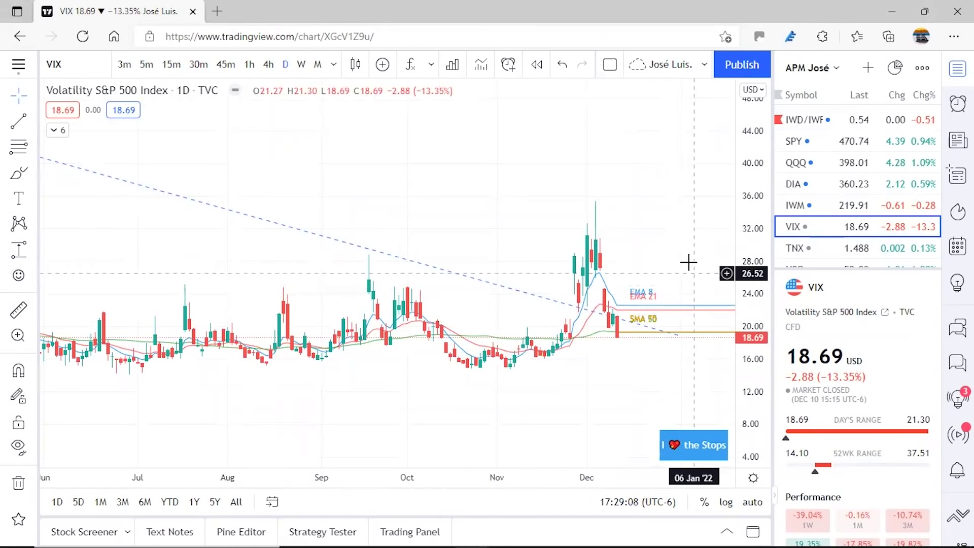
# Review the daily charts of TNX, USO and UUP against their moving averages
pyautogui.click(857, 249)
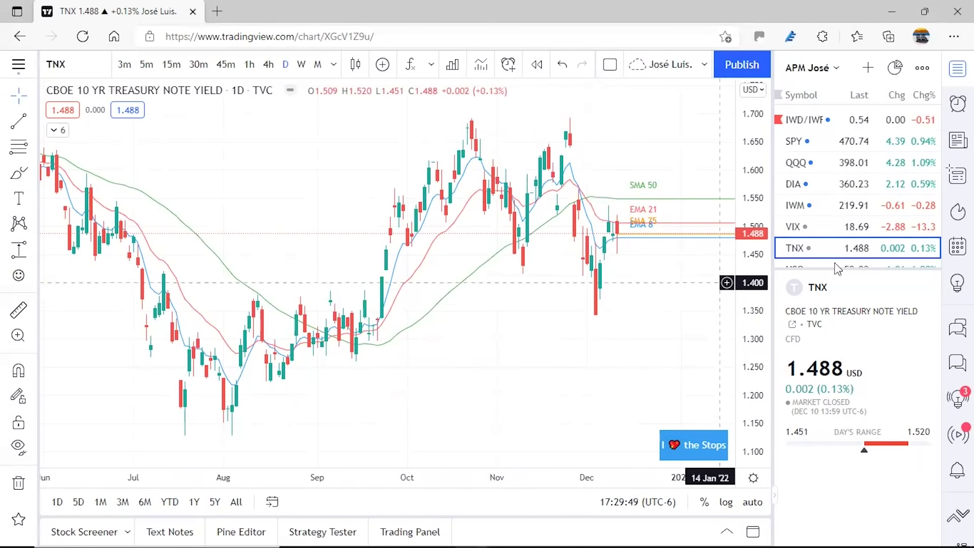
pyautogui.scroll(-2, 863, 231)
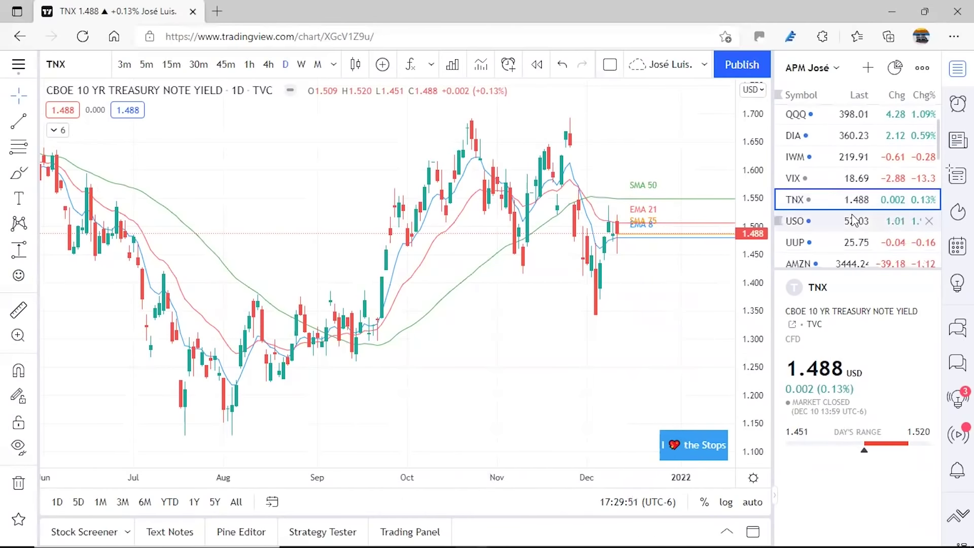
pyautogui.click(861, 223)
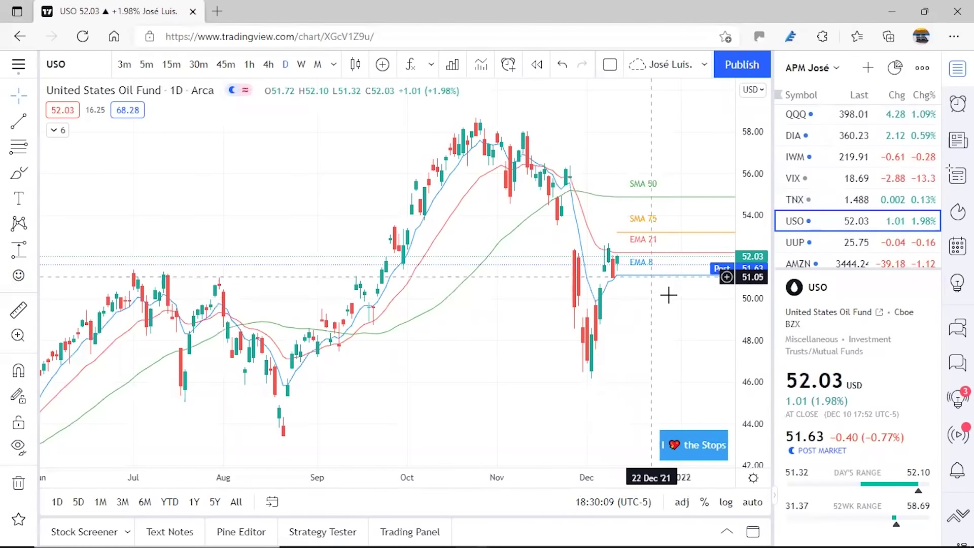
pyautogui.click(857, 247)
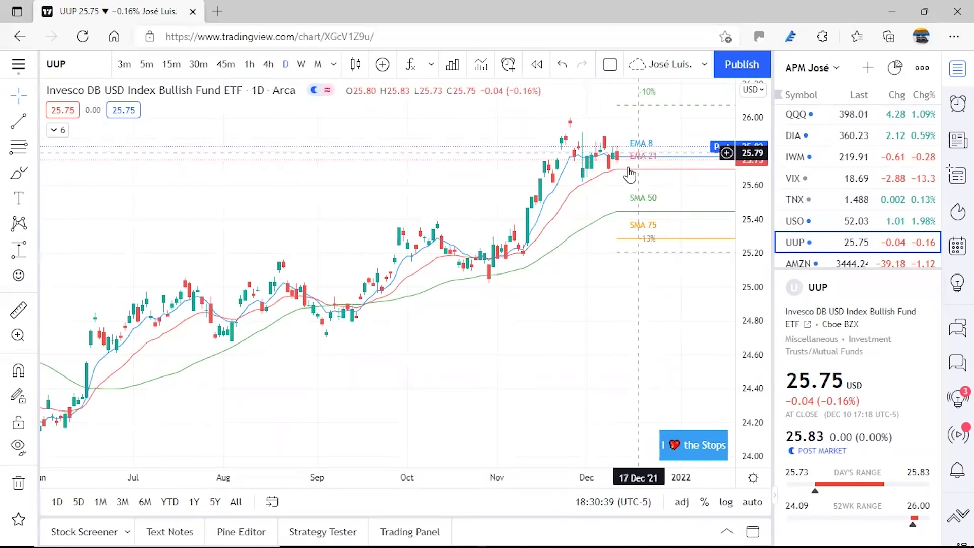
# Delete the price range measurement over the latest candles on the daily AMZN chart
pyautogui.scroll(-1, 858, 224)
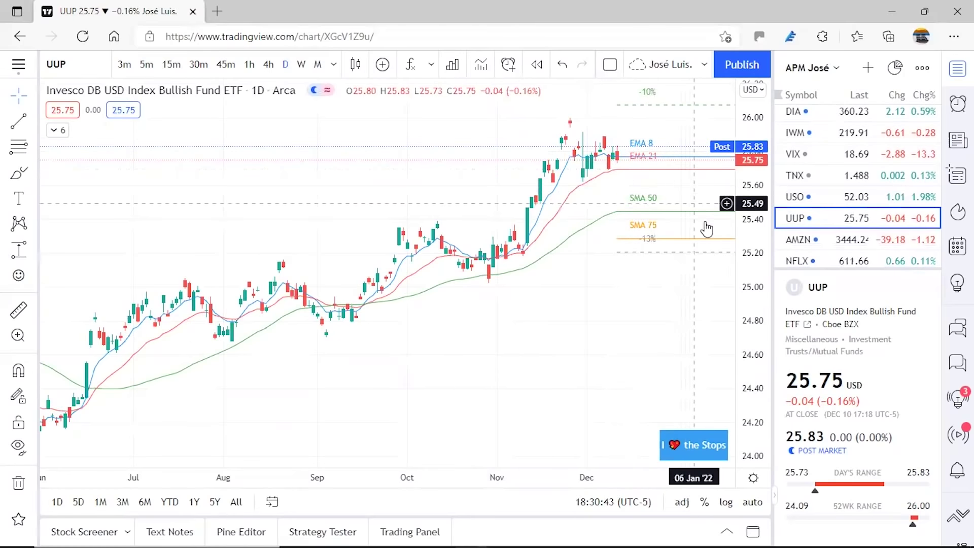
pyautogui.click(845, 241)
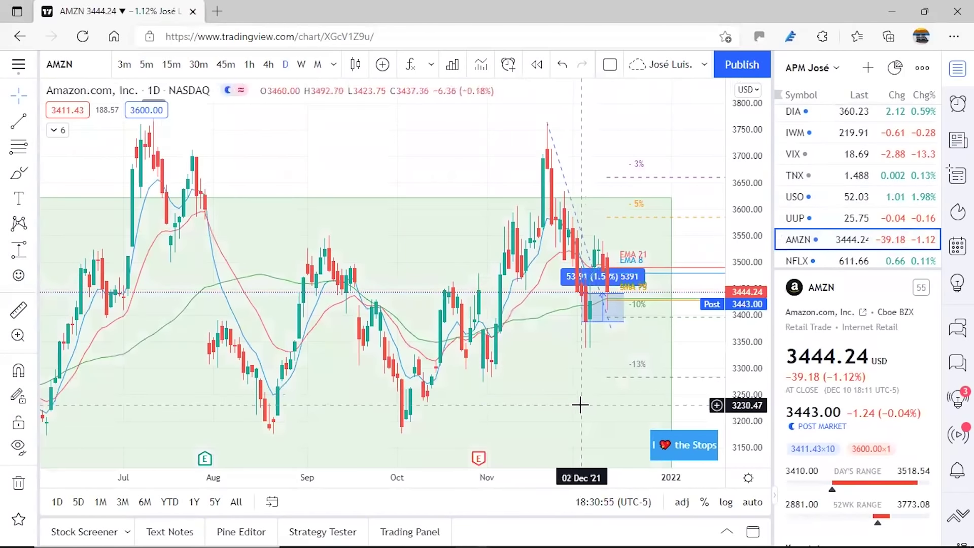
pyautogui.click(625, 327)
pyautogui.press('Delete')
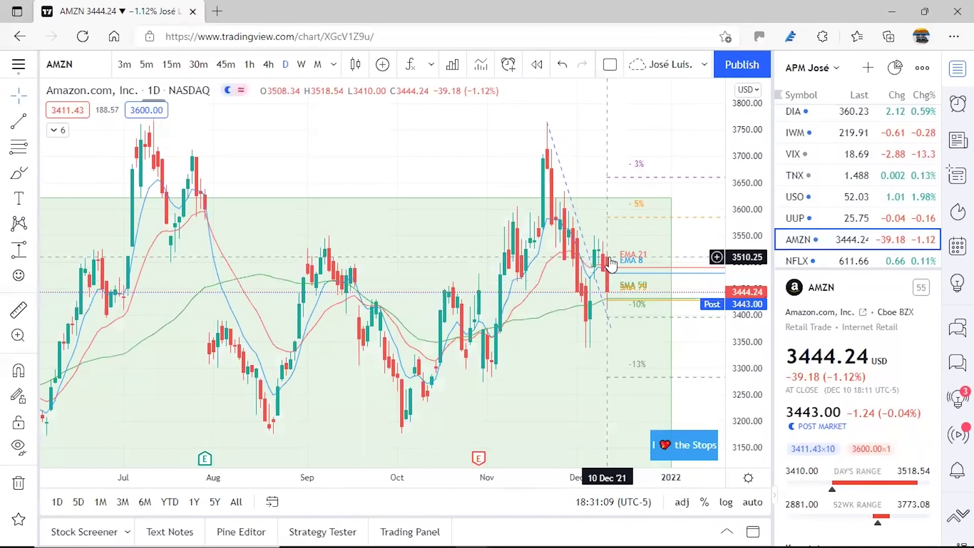
pyautogui.click(628, 303)
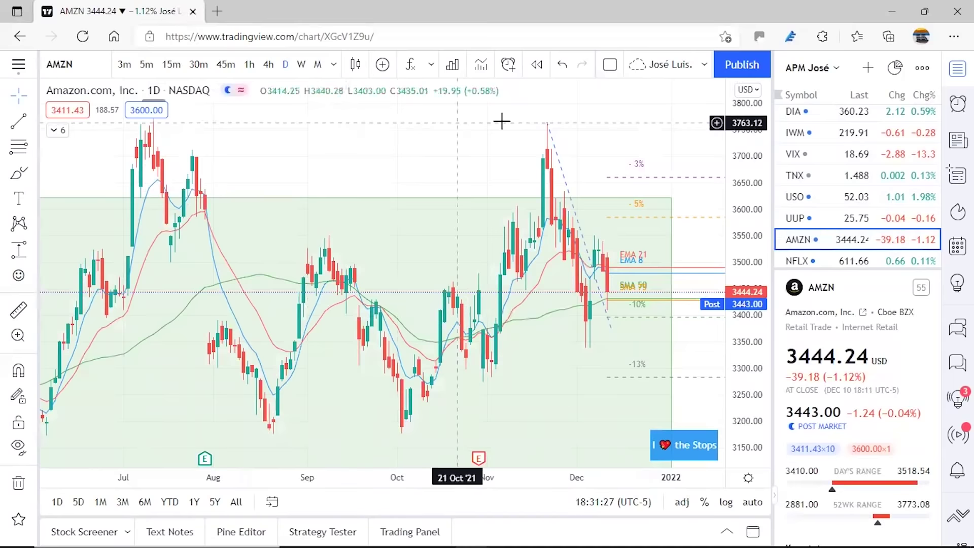
pyautogui.click(555, 149)
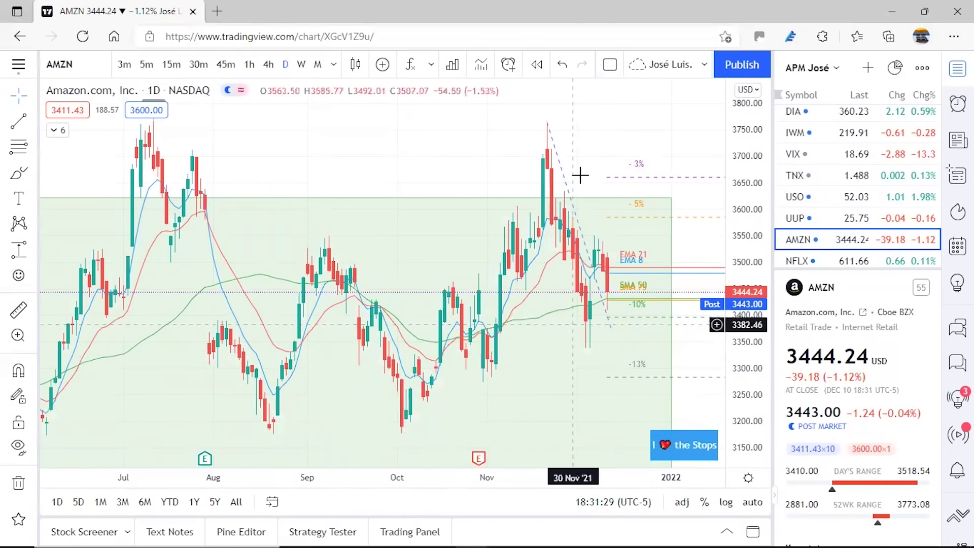
pyautogui.click(612, 274)
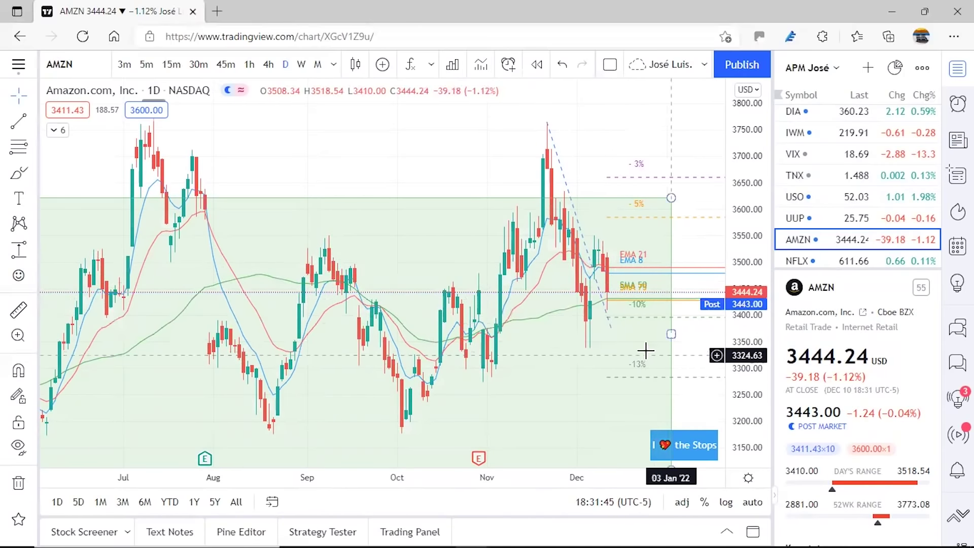
# Delete the price range measurements over the latest candles on the daily NFLX and AAPL charts
pyautogui.click(848, 262)
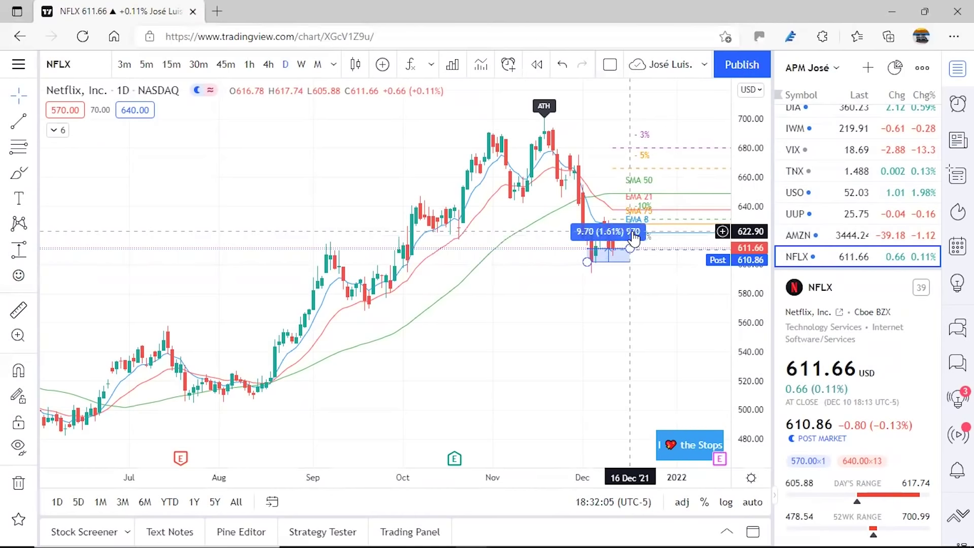
pyautogui.click(627, 264)
pyautogui.click(624, 262)
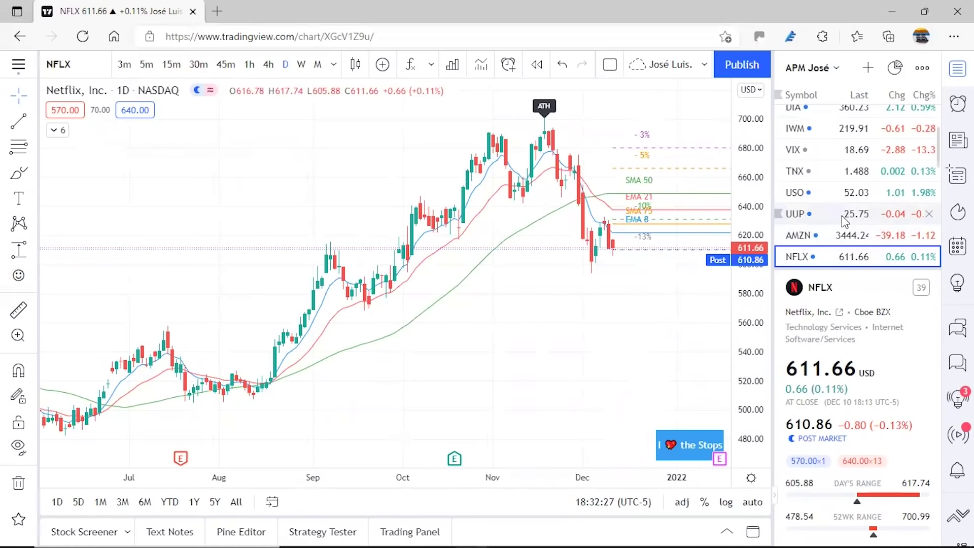
pyautogui.scroll(-1, 845, 221)
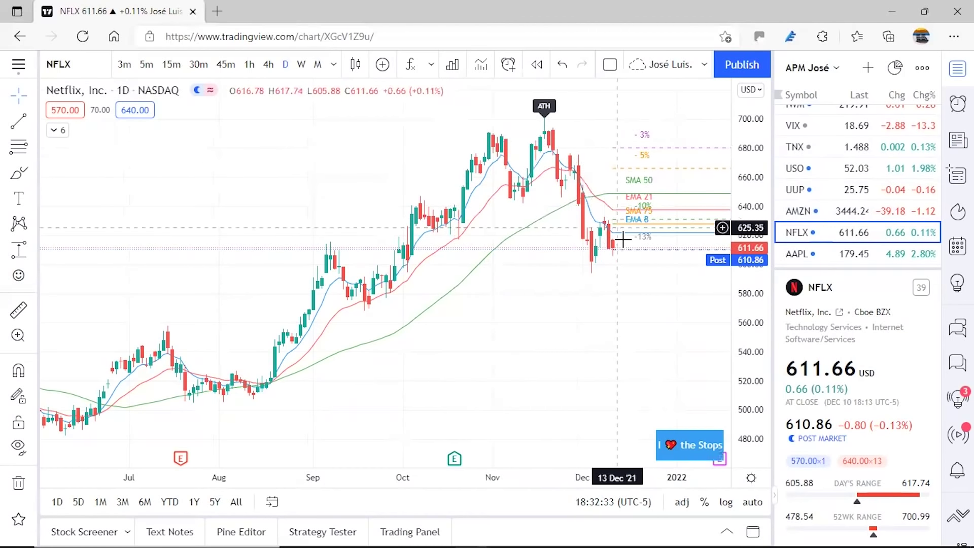
pyautogui.click(853, 255)
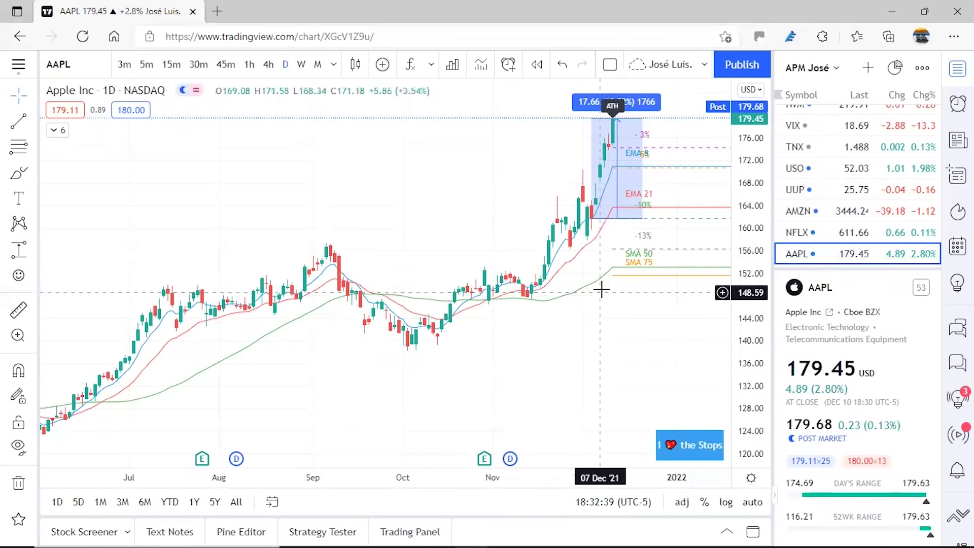
pyautogui.click(642, 118)
pyautogui.click(642, 122)
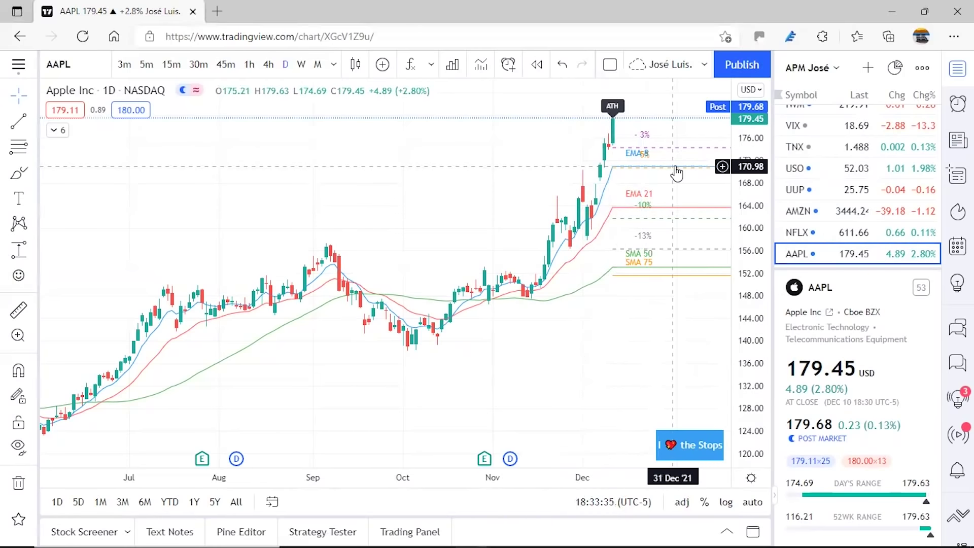
# Delete the price range measurement over the December candles on the daily FB chart
pyautogui.scroll(-2, 846, 192)
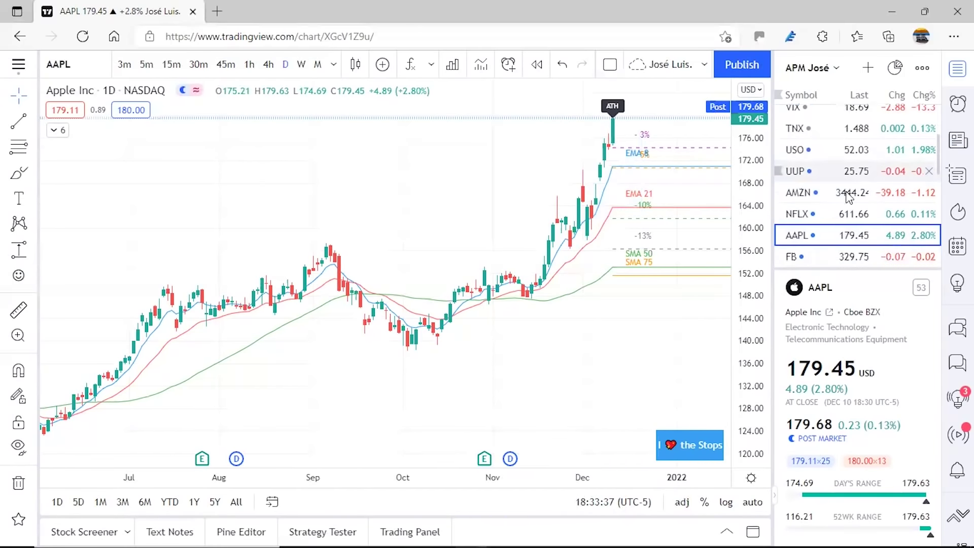
pyautogui.click(846, 227)
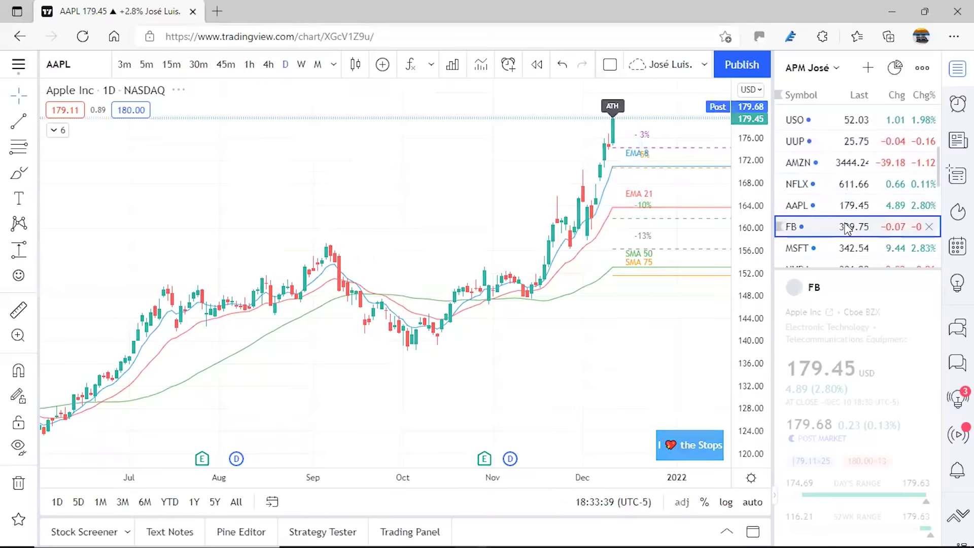
pyautogui.keyDown('shift'); pyautogui.click(595, 320); pyautogui.keyUp('shift')
pyautogui.click(630, 405)
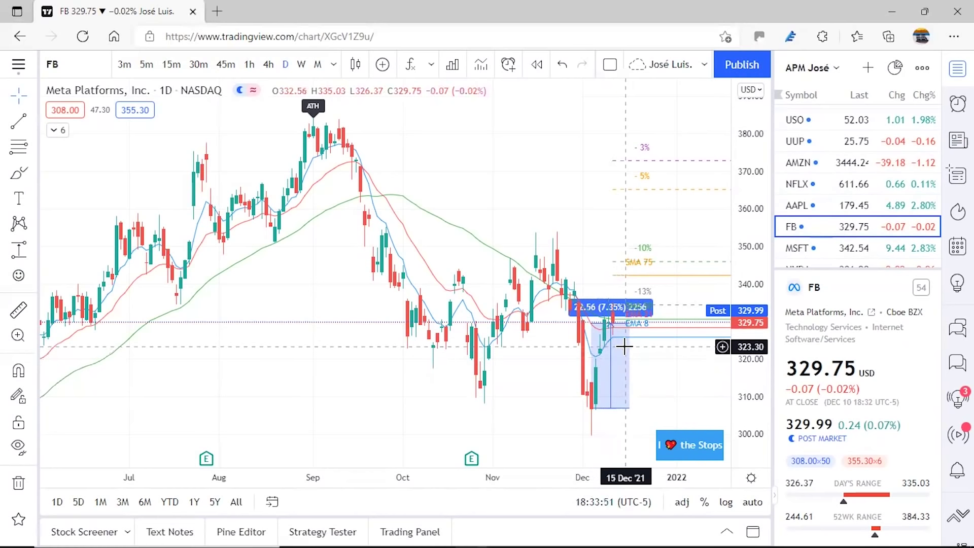
pyautogui.click(624, 408)
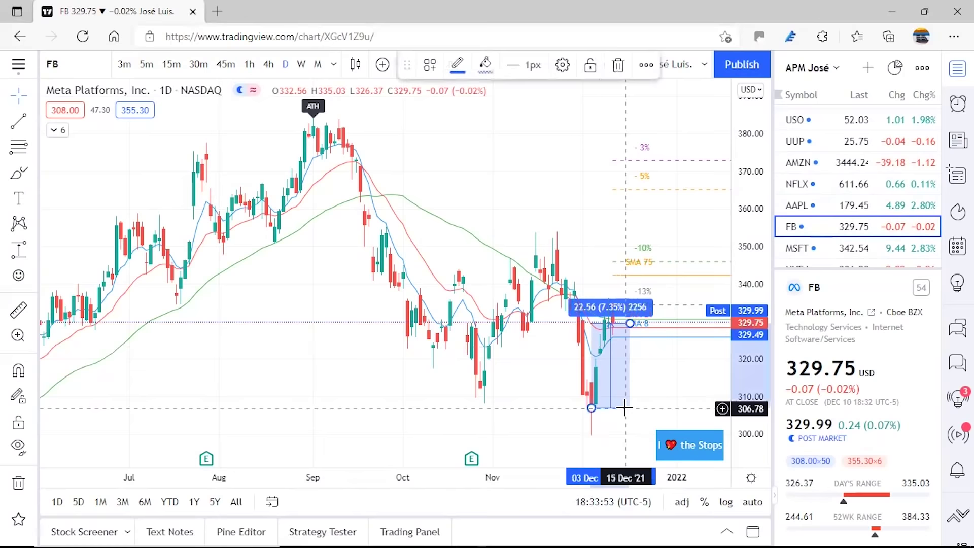
pyautogui.click(624, 408)
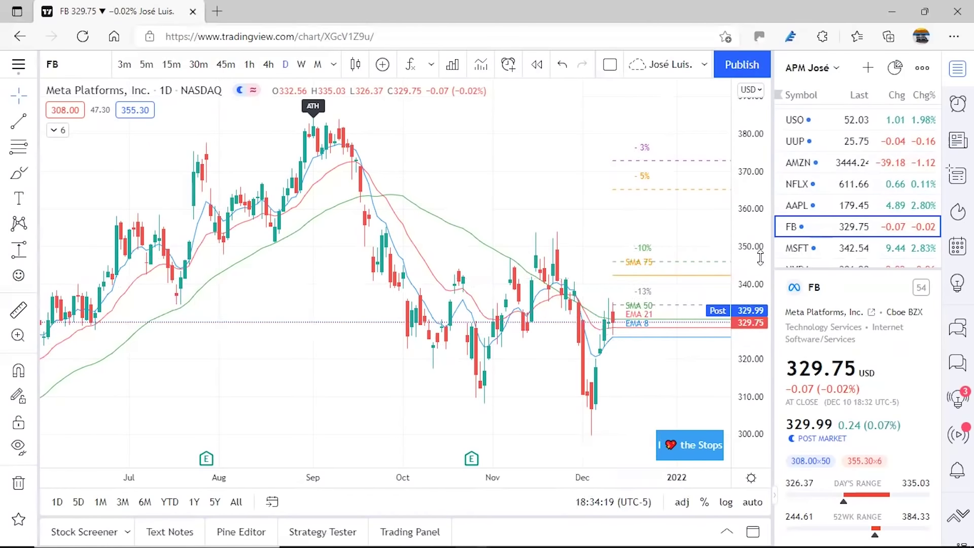
# Delete the price range measurement over the latest candles on the daily MSFT chart
pyautogui.click(852, 251)
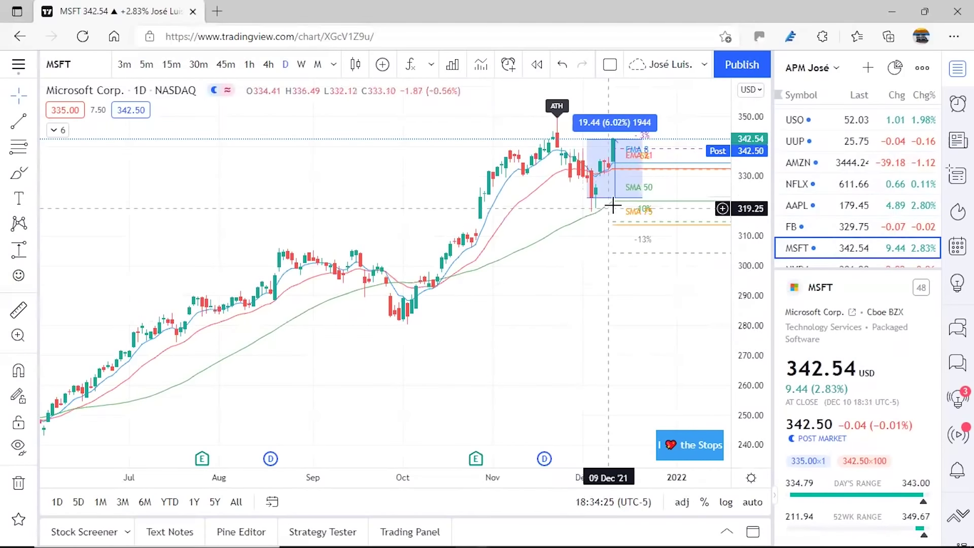
pyautogui.click(632, 190)
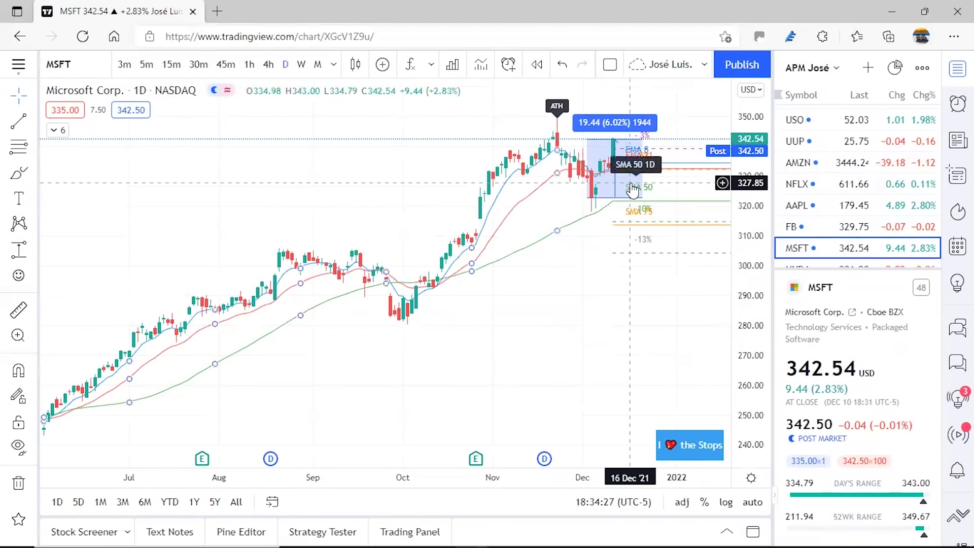
pyautogui.click(626, 147)
pyautogui.press('Delete')
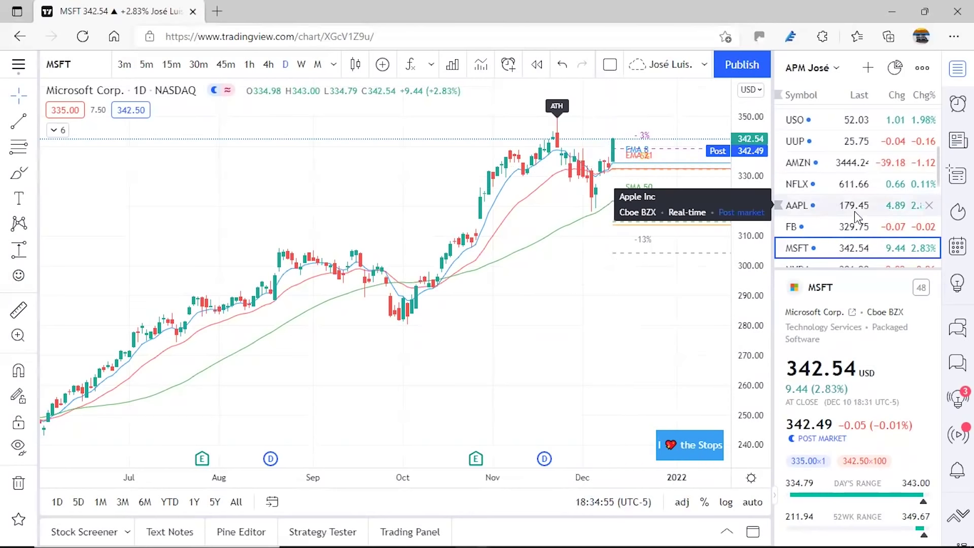
# Delete the price range measurement over the December candles on the daily NVDA chart, keeping the purple trend lines
pyautogui.scroll(-2, 856, 217)
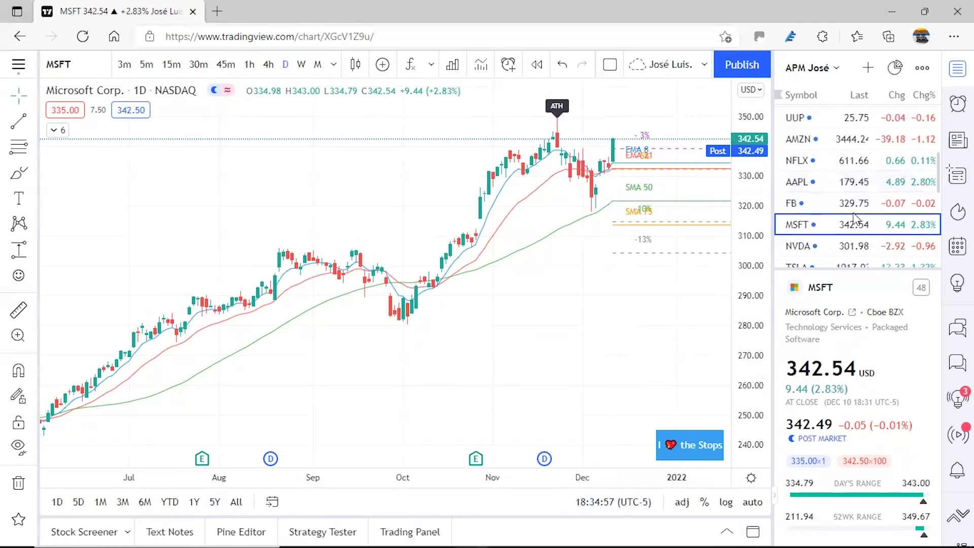
pyautogui.click(854, 226)
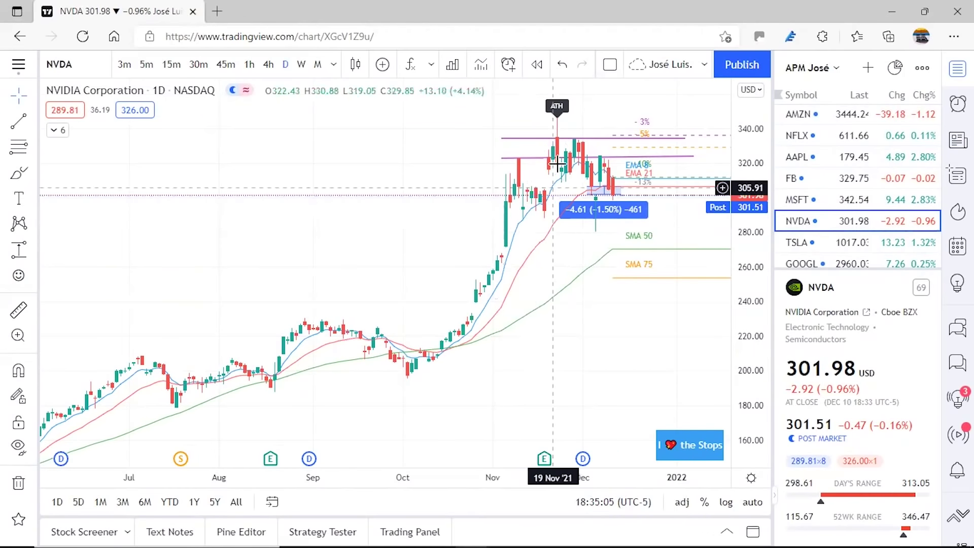
pyautogui.click(609, 200)
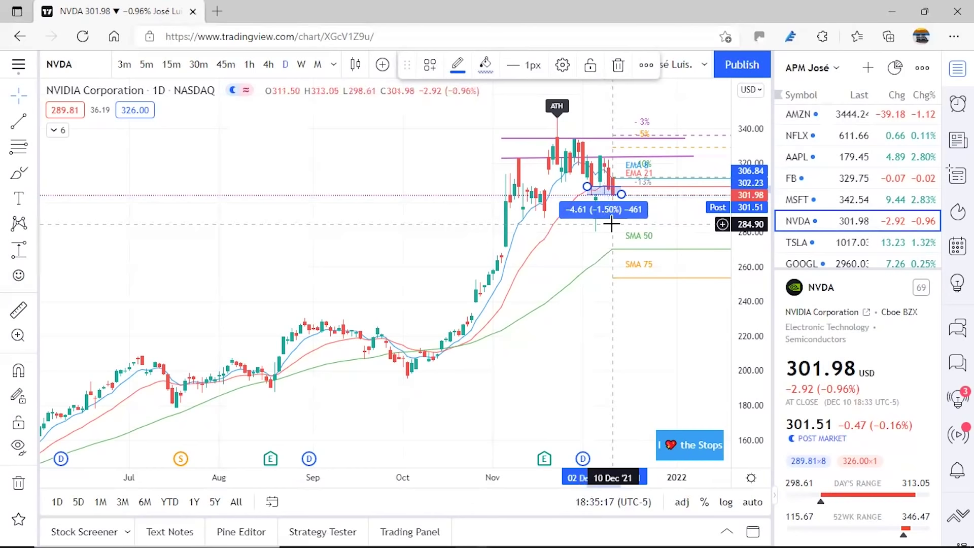
pyautogui.press('Delete')
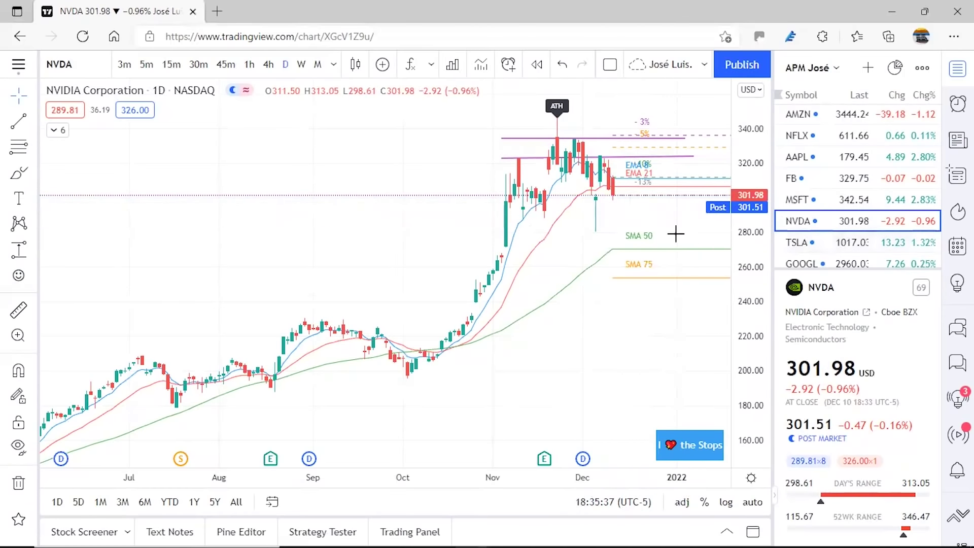
# Delete the price range measurement over the December candles on the daily TSLA chart
pyautogui.click(846, 245)
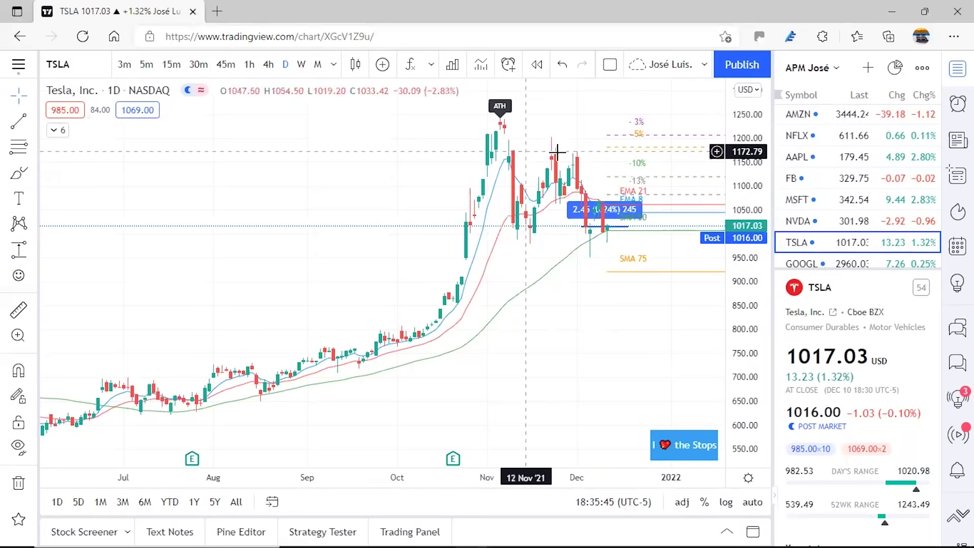
pyautogui.click(638, 216)
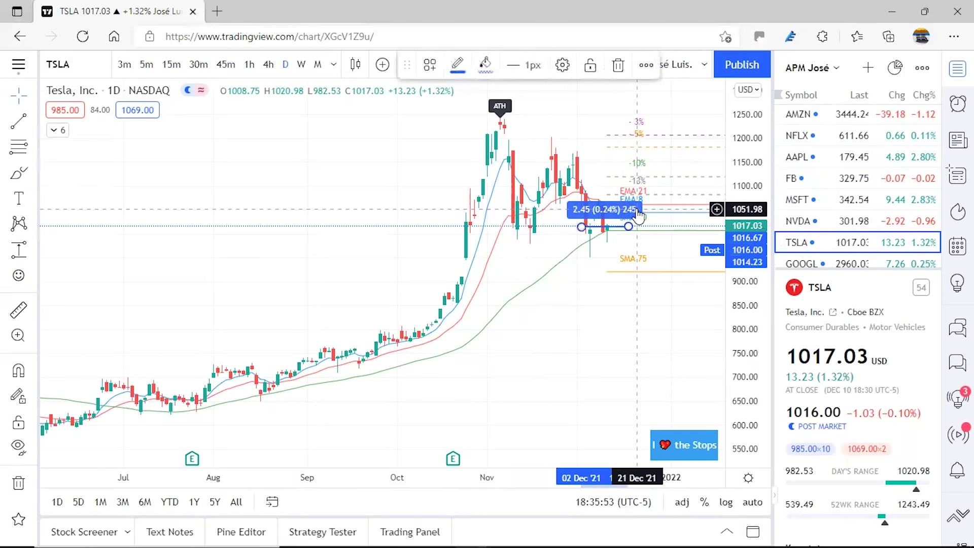
pyautogui.press('Delete')
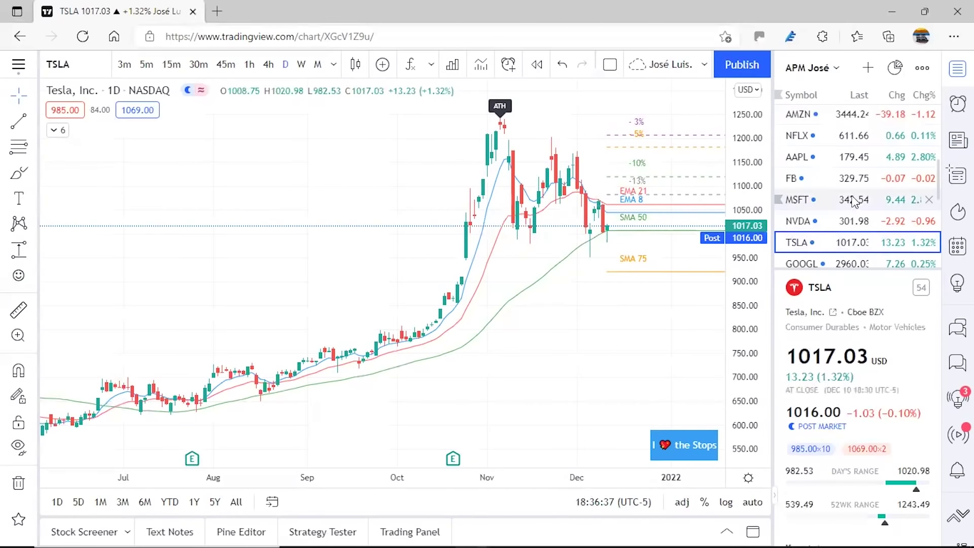
# Delete the price range measurement over the latest candles on the daily GOOGL chart
pyautogui.scroll(-2, 832, 213)
pyautogui.click(840, 223)
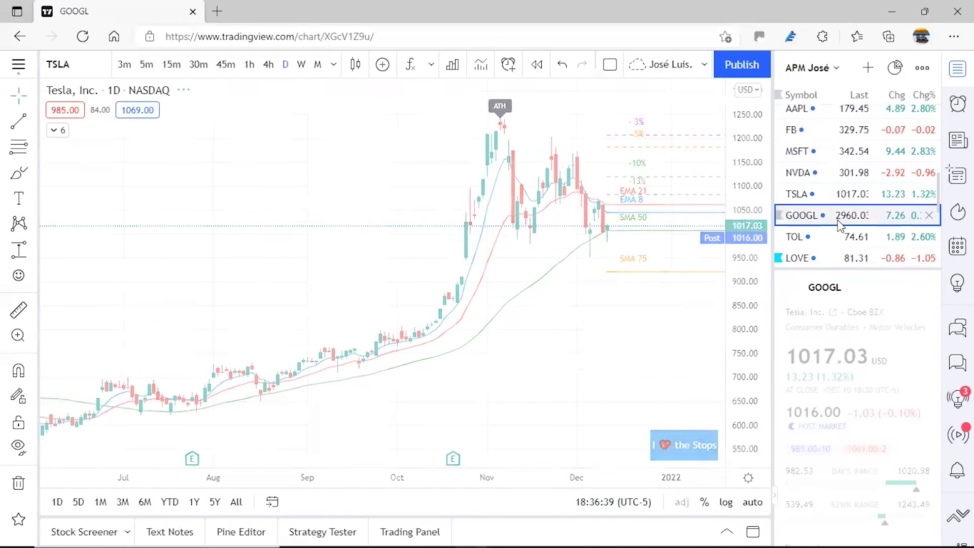
pyautogui.moveTo(632, 205); pyautogui.dragTo(581, 146)
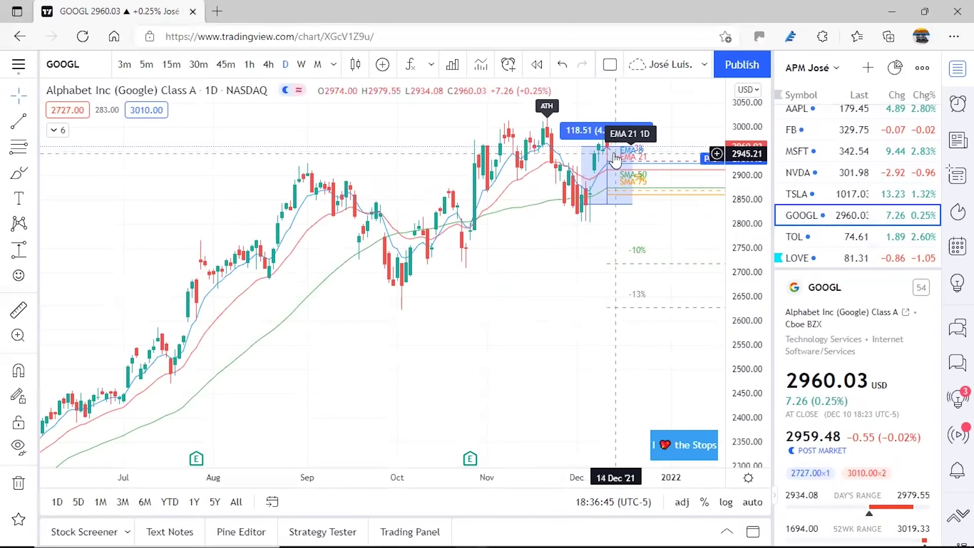
pyautogui.click(622, 197)
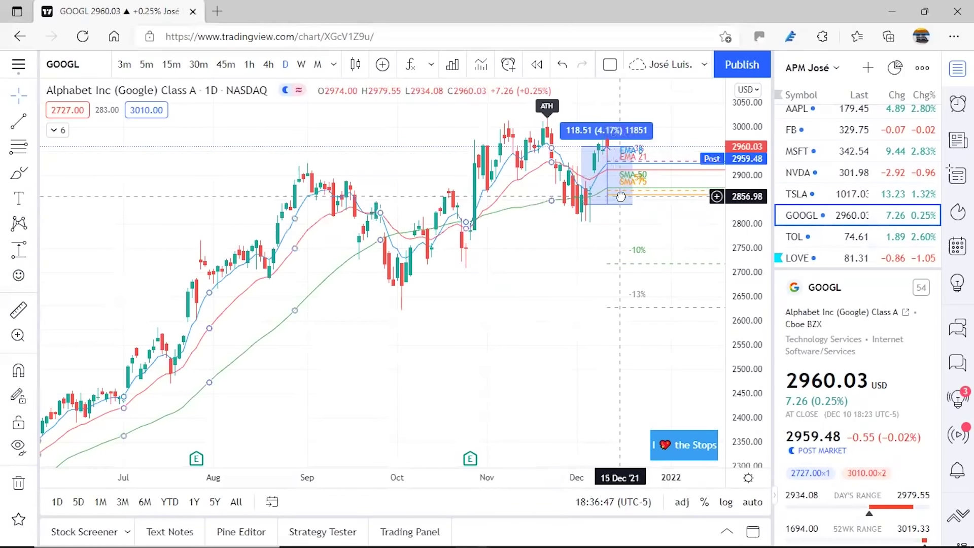
pyautogui.click(616, 151)
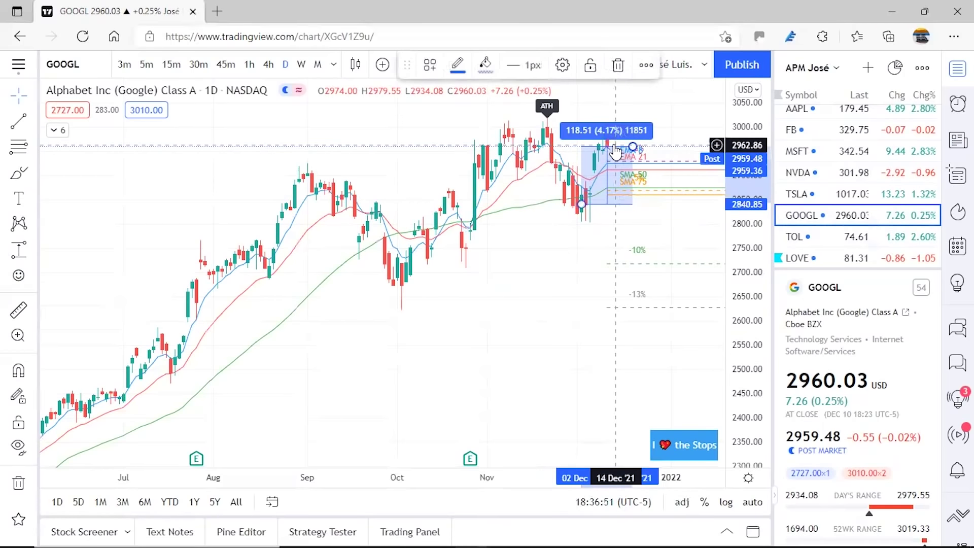
pyautogui.click(616, 152)
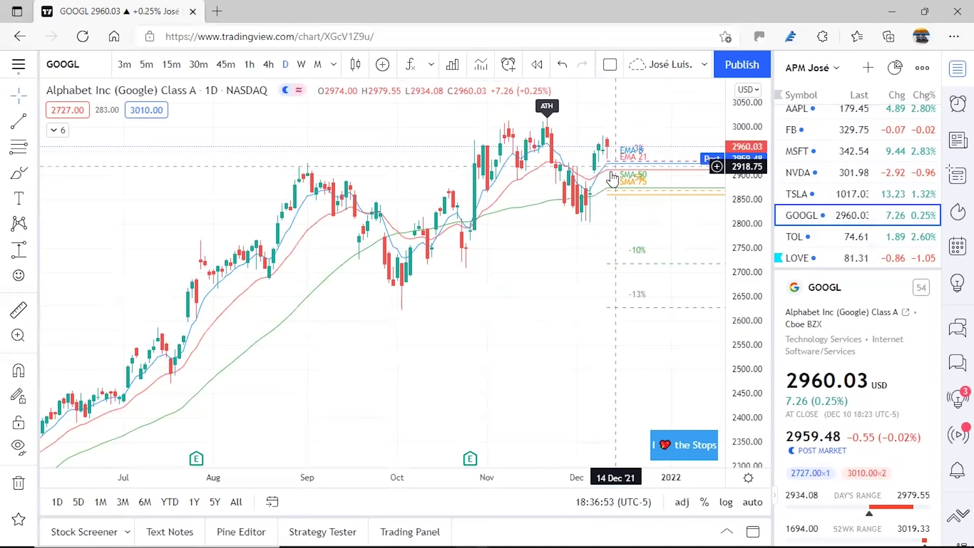
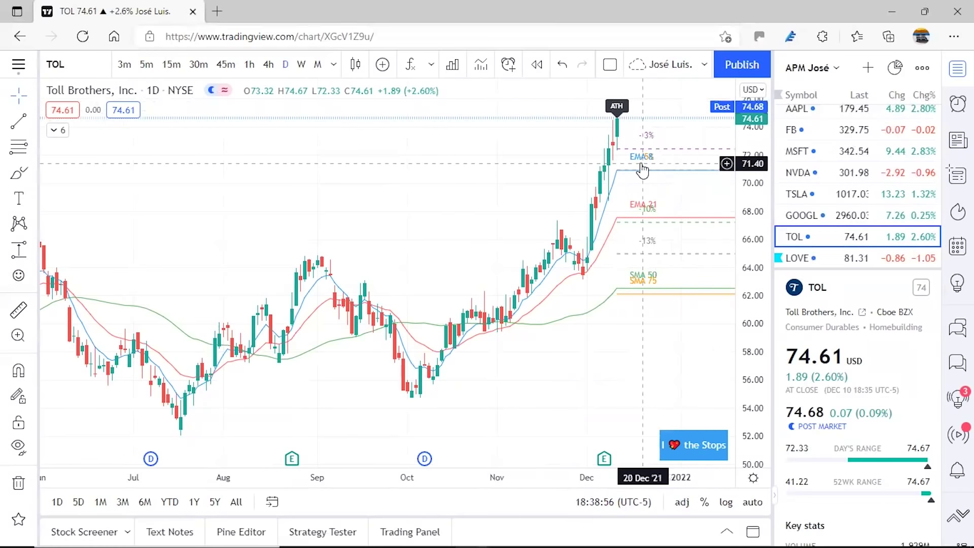
# Review the daily charts of LOVE and PLAB against their moving averages
pyautogui.click(854, 268)
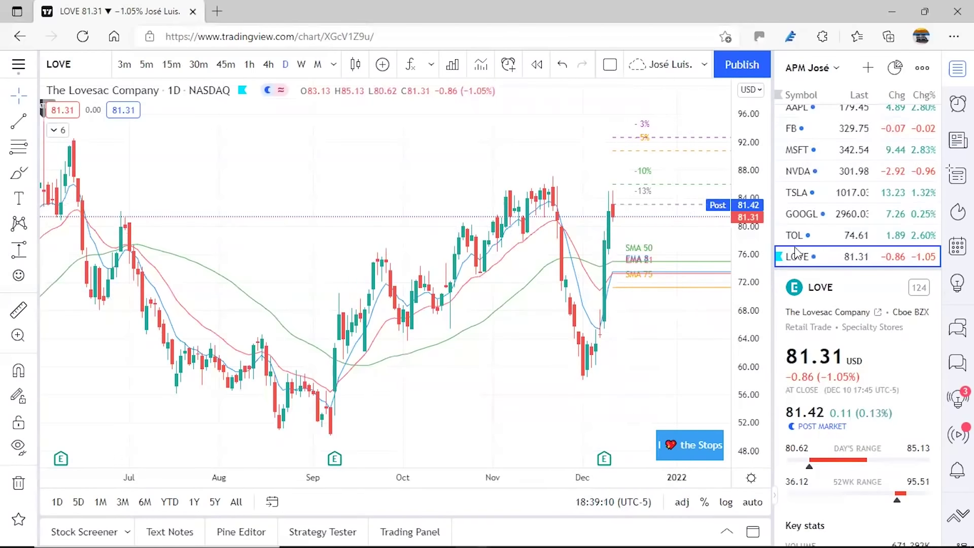
pyautogui.scroll(-1, 859, 260)
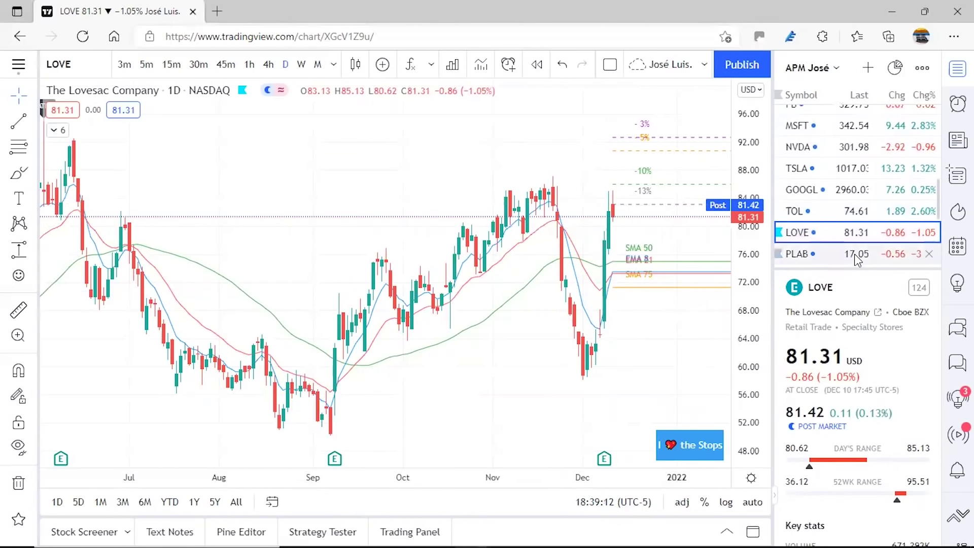
pyautogui.click(857, 260)
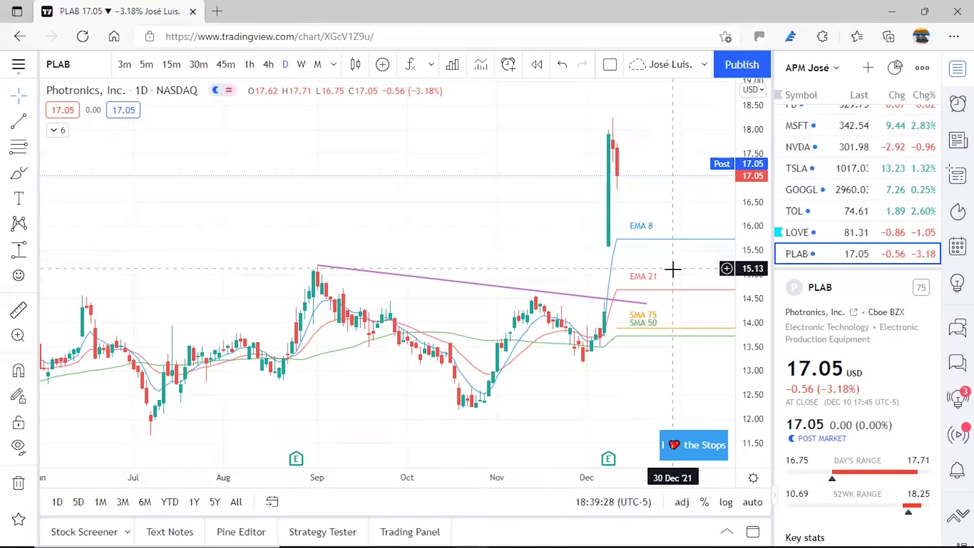
# Draw a descending trend line on the daily HRL chart from the 20 Jul '21 high at about 48.87 to about 42.95 on 15 Dec '21
pyautogui.scroll(-2, 866, 238)
pyautogui.scroll(-1, 862, 236)
pyautogui.click(859, 234)
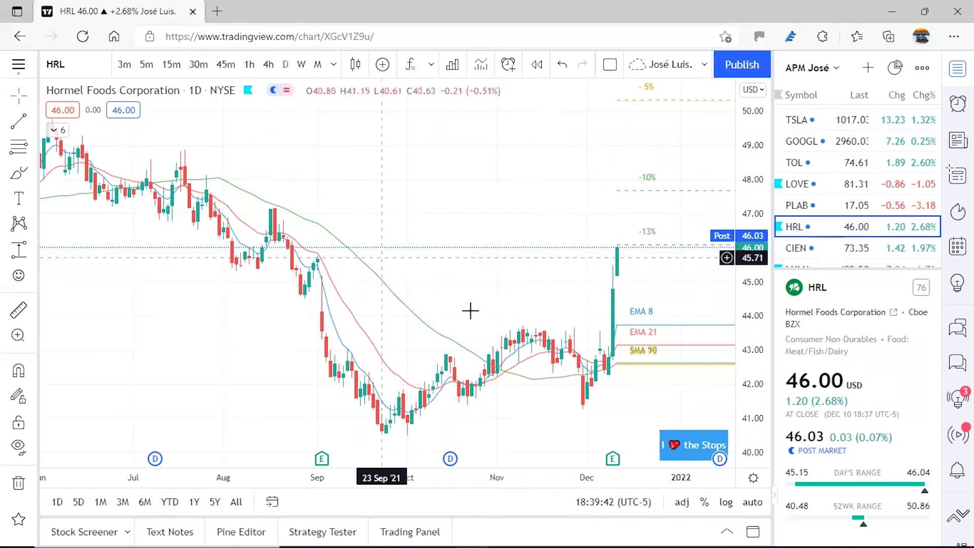
pyautogui.click(32, 118)
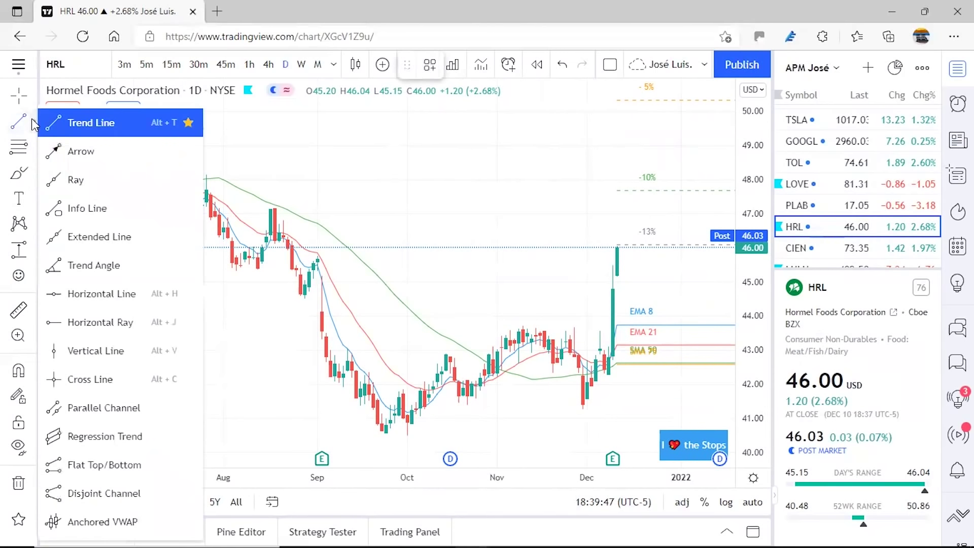
pyautogui.click(75, 121)
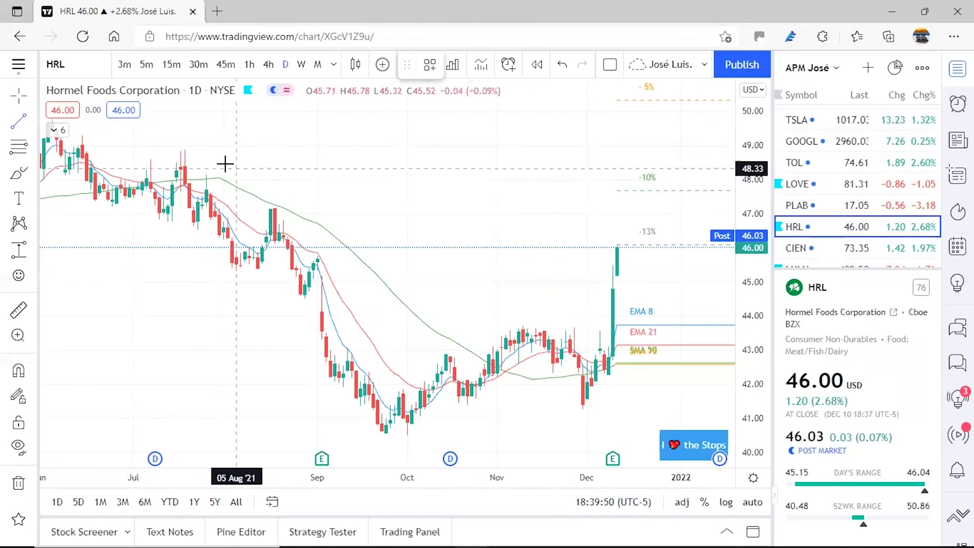
pyautogui.click(185, 150)
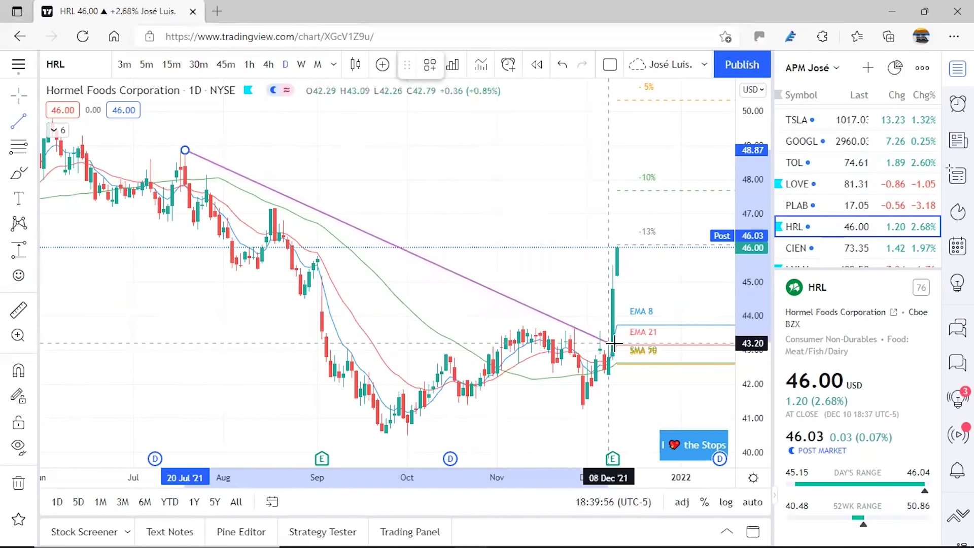
pyautogui.click(629, 351)
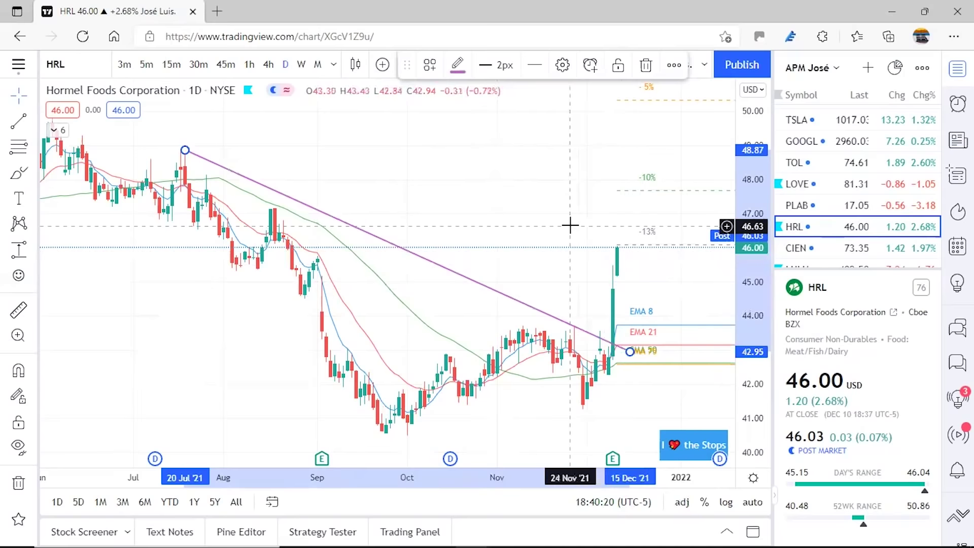
pyautogui.click(744, 241)
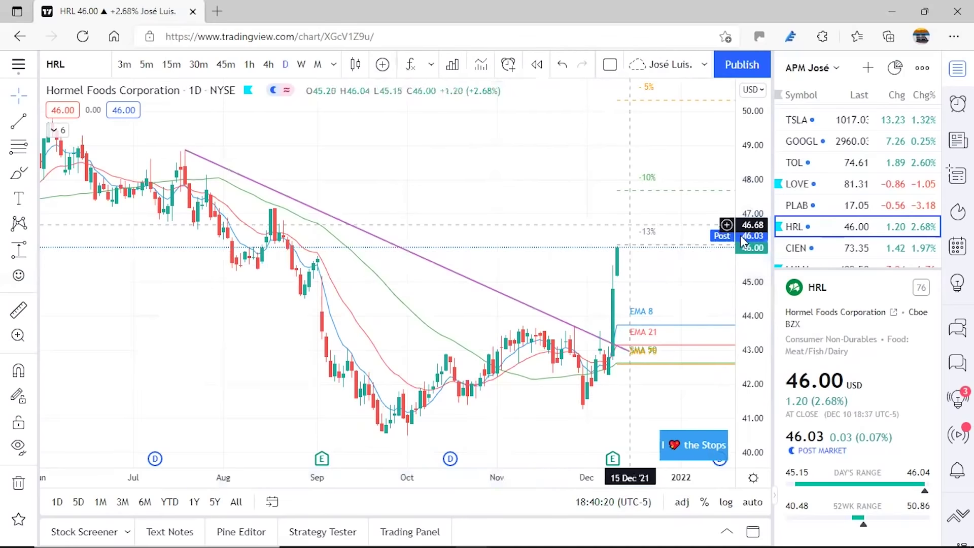
# Draw a level trend line at about 62.89 on the daily CIEN chart from 14 Oct '21 to 16 Dec '21
pyautogui.click(857, 250)
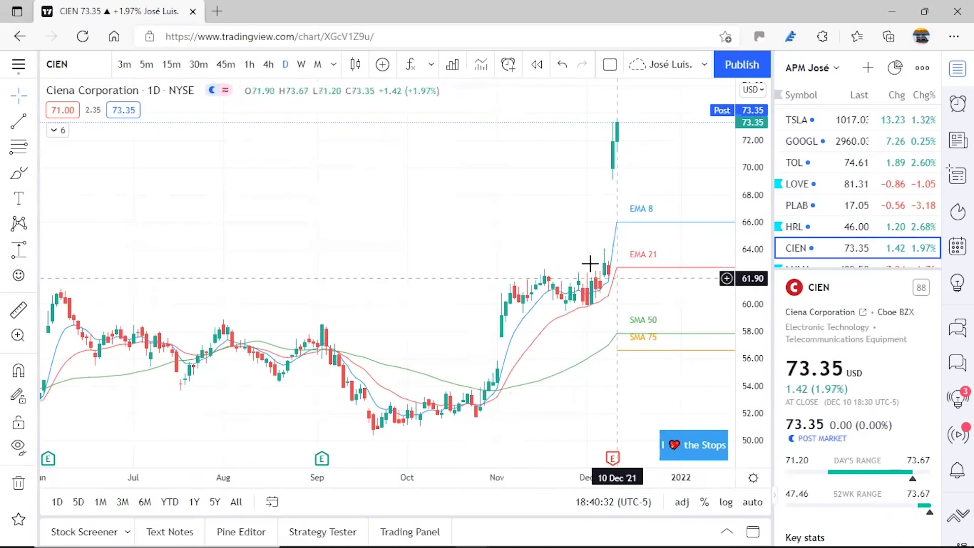
pyautogui.click(35, 127)
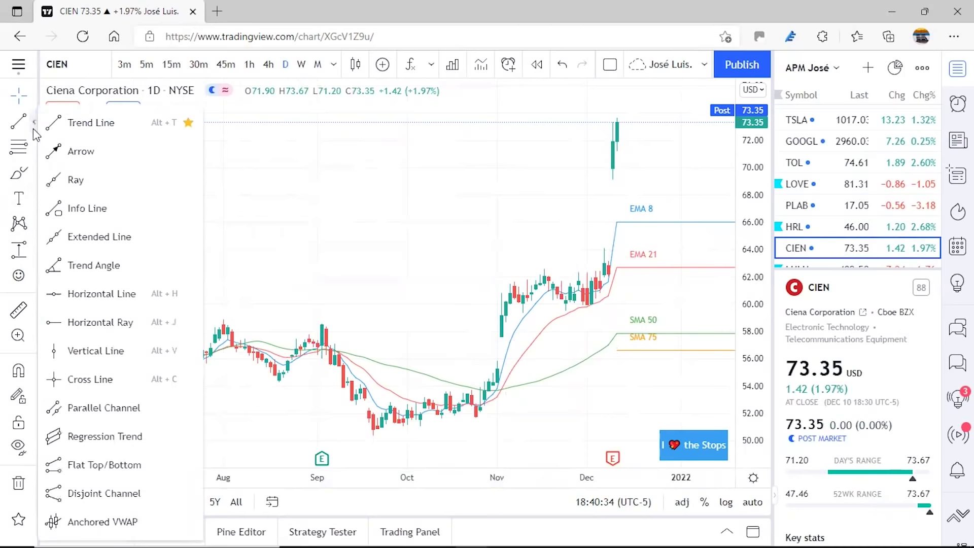
pyautogui.click(81, 121)
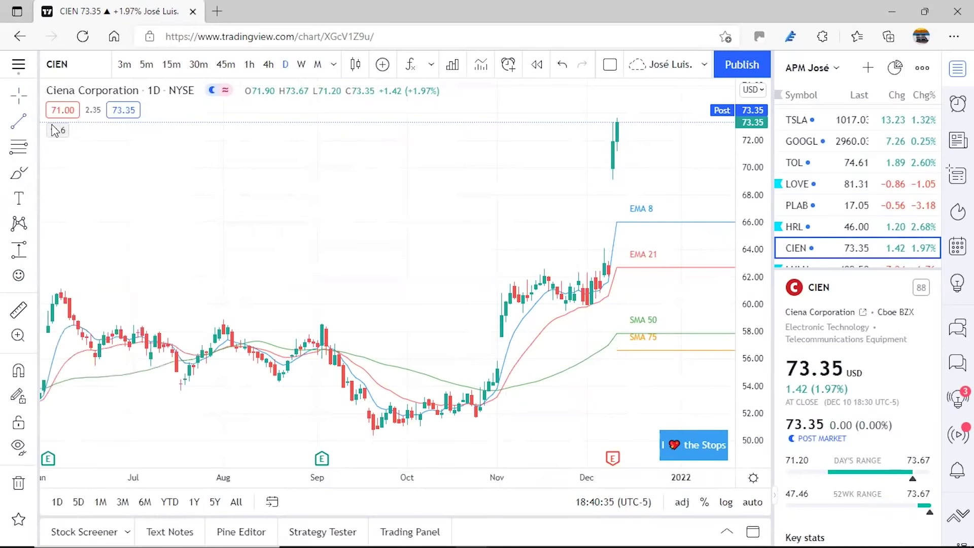
pyautogui.click(446, 263)
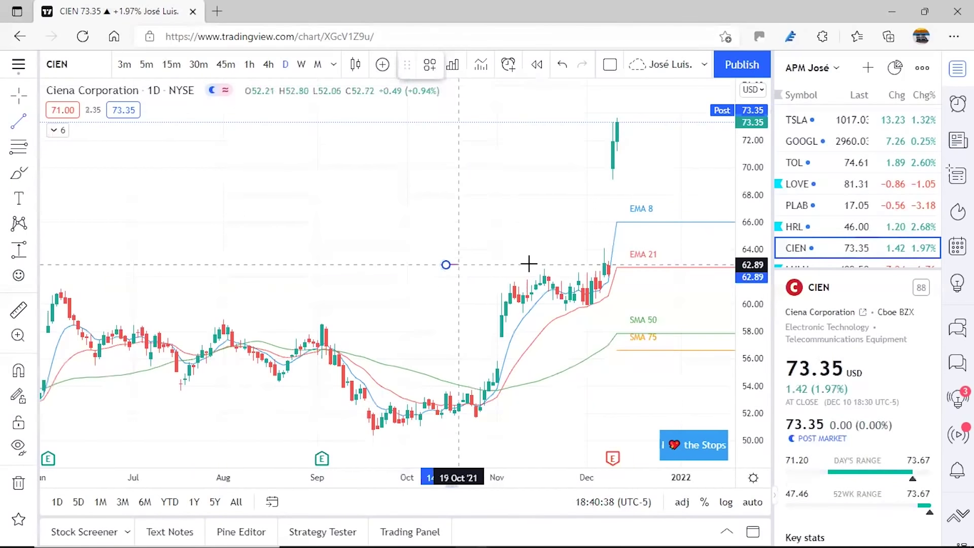
pyautogui.click(634, 265)
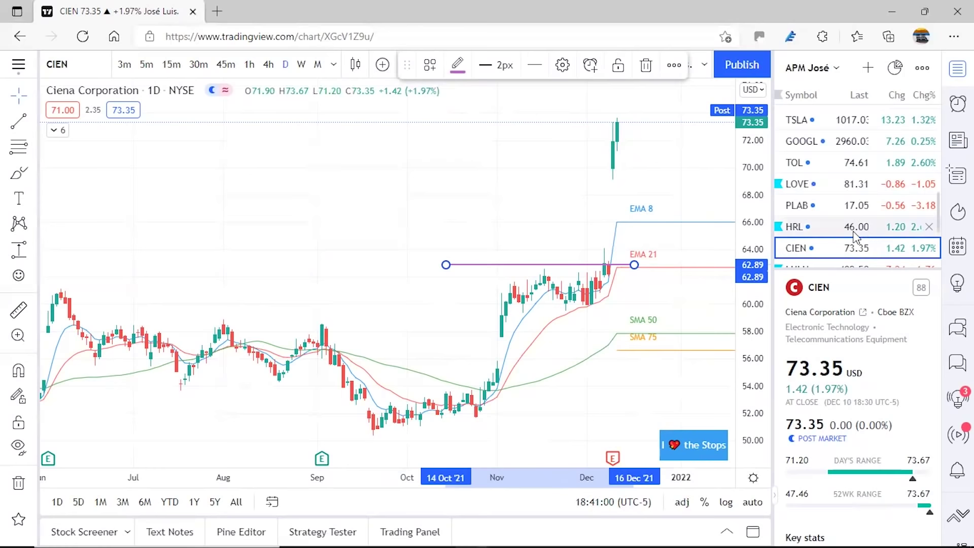
# Review the daily charts of LULU and CHWY against their moving averages, including the area below CHWY's latest candle
pyautogui.scroll(-2, 856, 235)
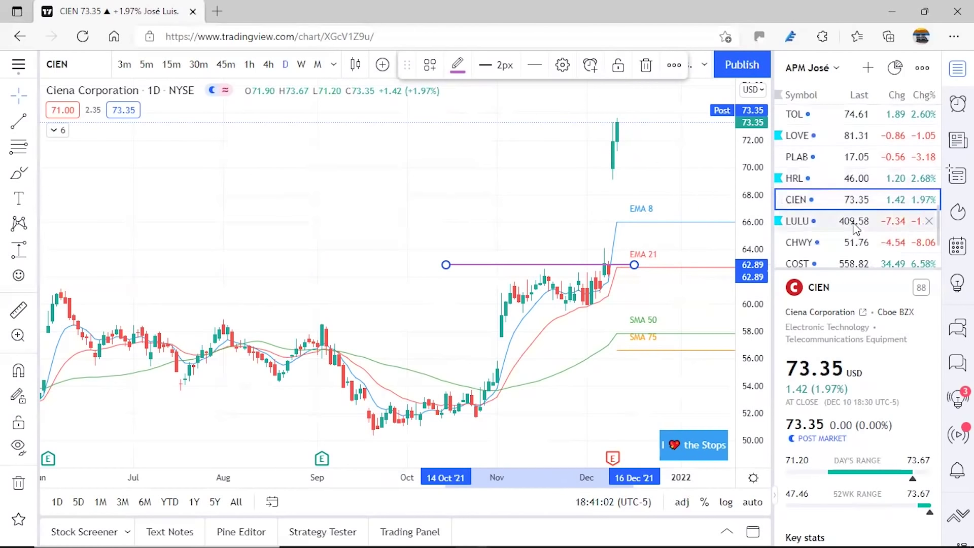
pyautogui.click(854, 223)
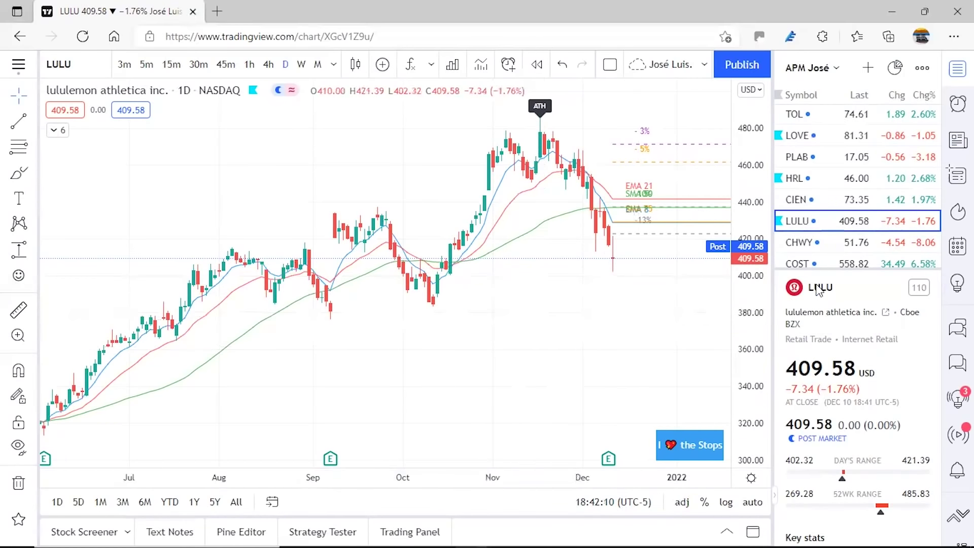
pyautogui.click(857, 247)
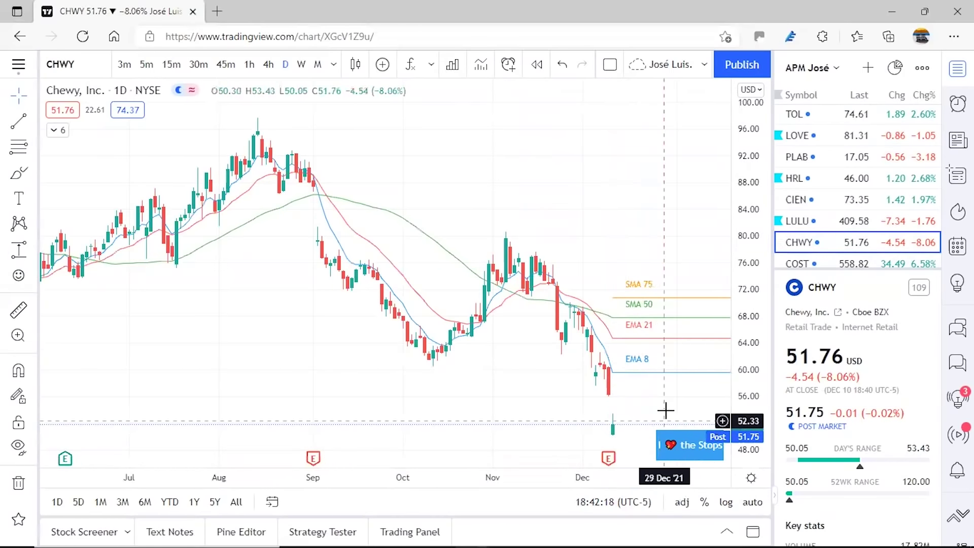
pyautogui.moveTo(653, 396); pyautogui.dragTo(616, 340)
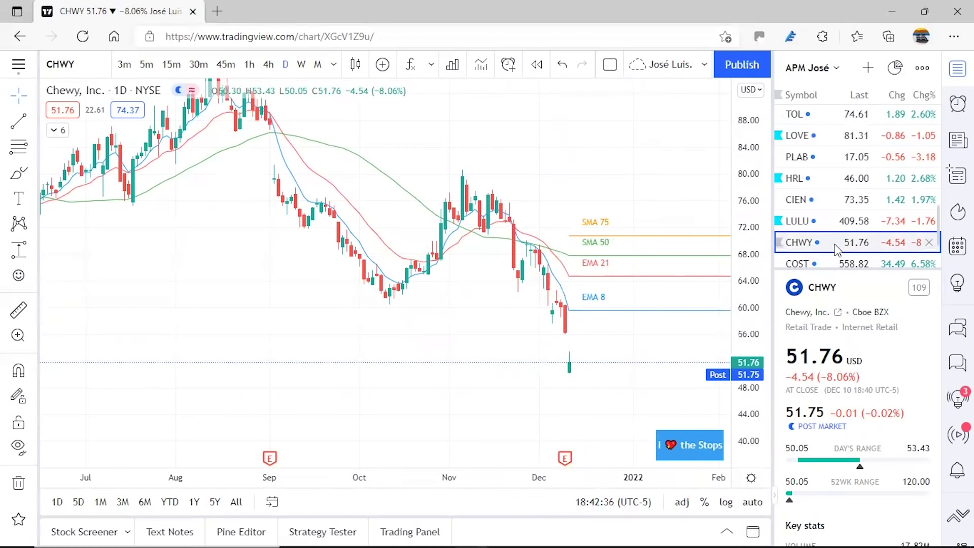
pyautogui.scroll(-1, 837, 250)
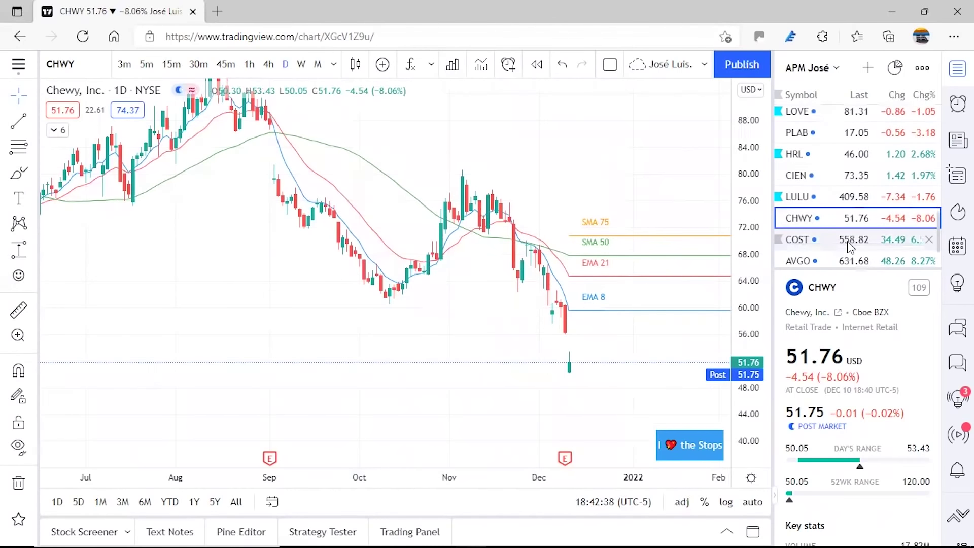
# Review the daily charts of COST and AVGO against their moving averages and percentage levels below the all-time high
pyautogui.click(851, 245)
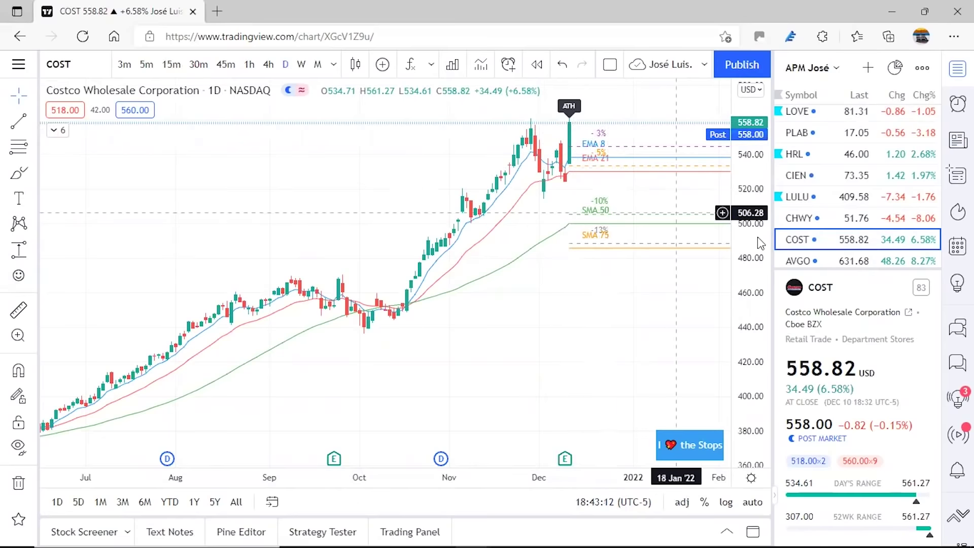
pyautogui.click(852, 262)
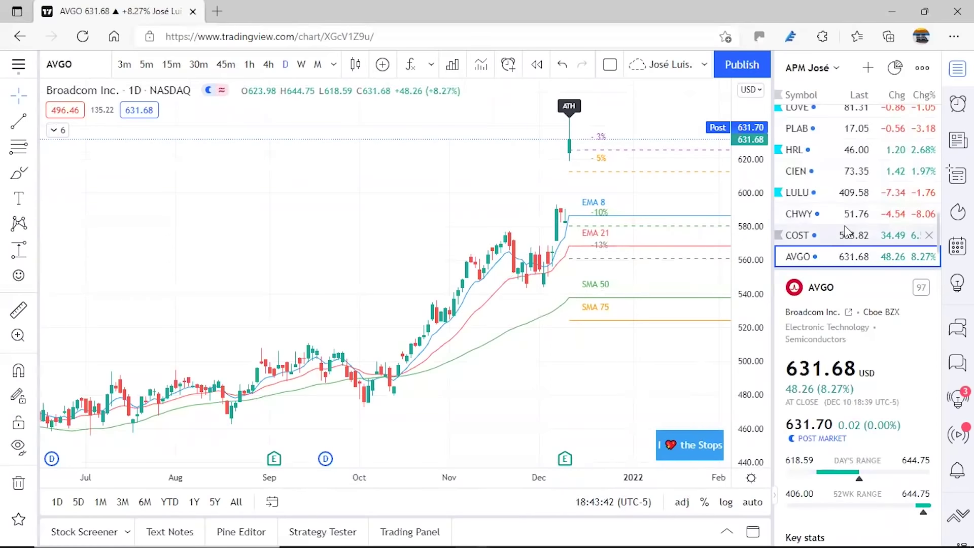
# Draw a descending trend line on the daily ORCL chart from about 97.11 on 19 Nov '21 to about 89.41 on 10 Dec '21
pyautogui.scroll(-2, 846, 229)
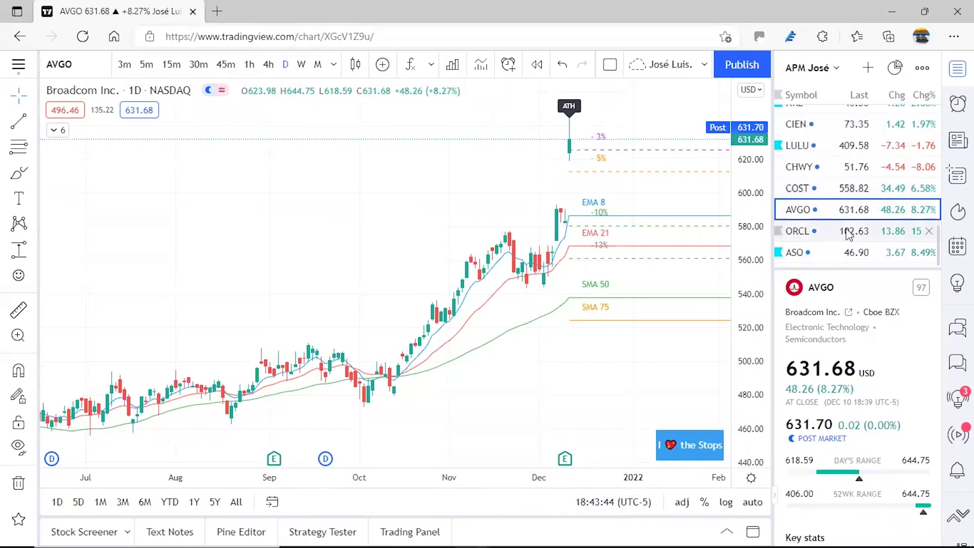
pyautogui.click(848, 232)
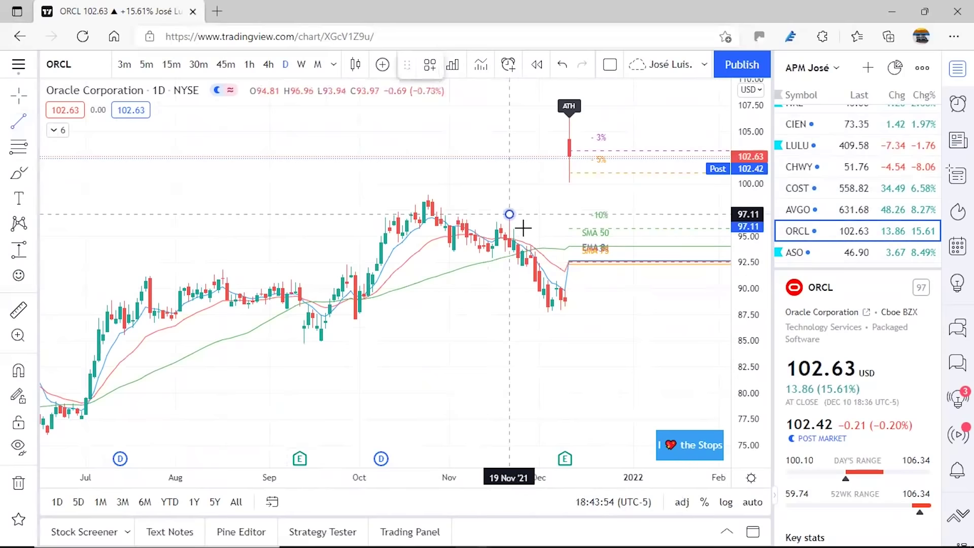
pyautogui.click(570, 294)
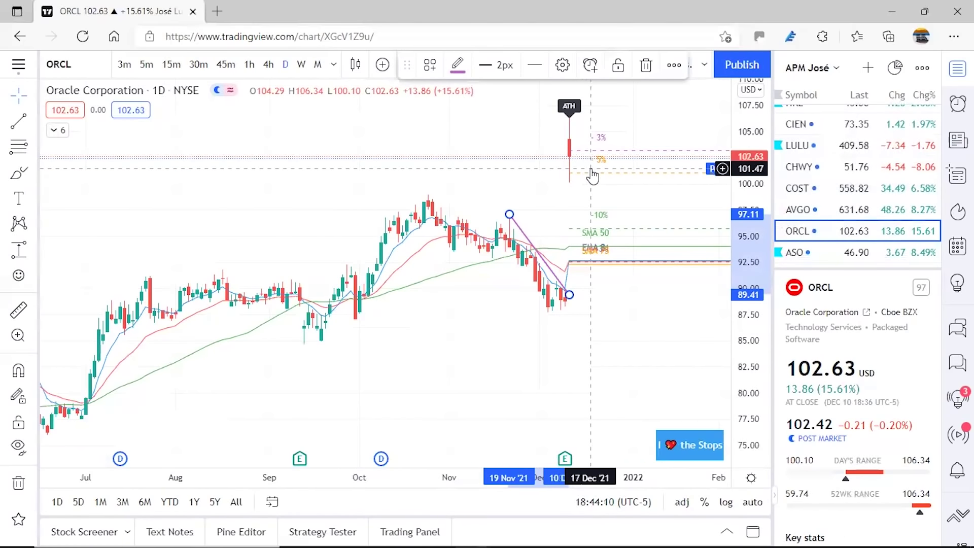
# Review the daily chart of ASO from the watchlist
pyautogui.click(852, 258)
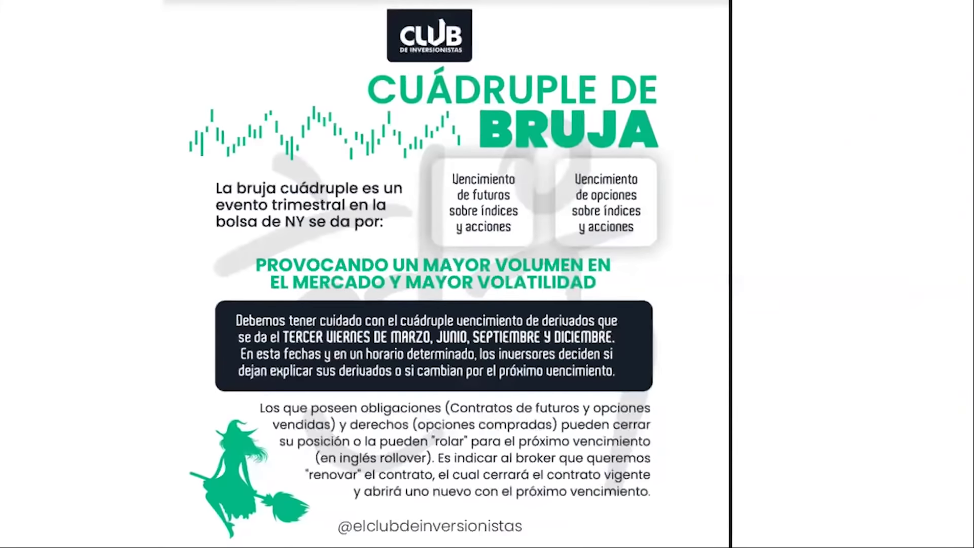
pyautogui.press('f')
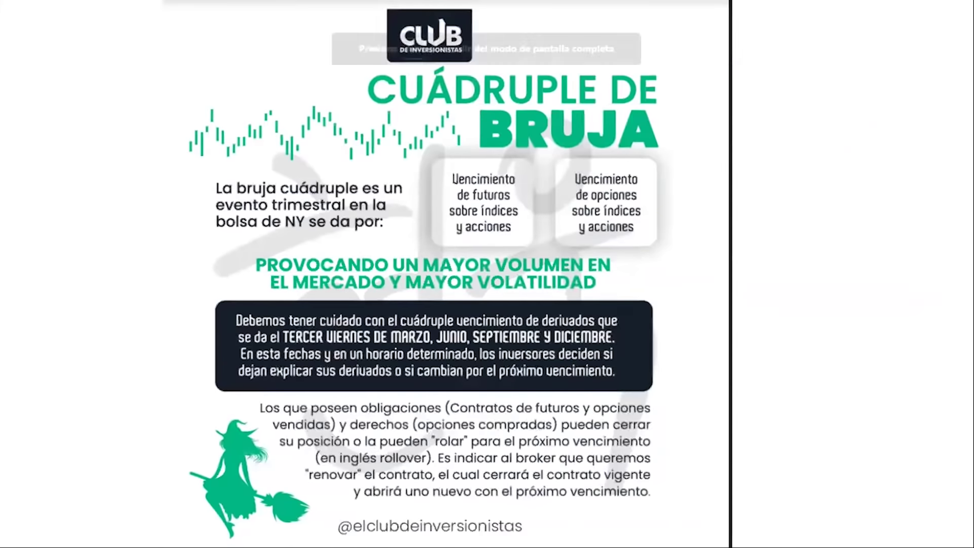